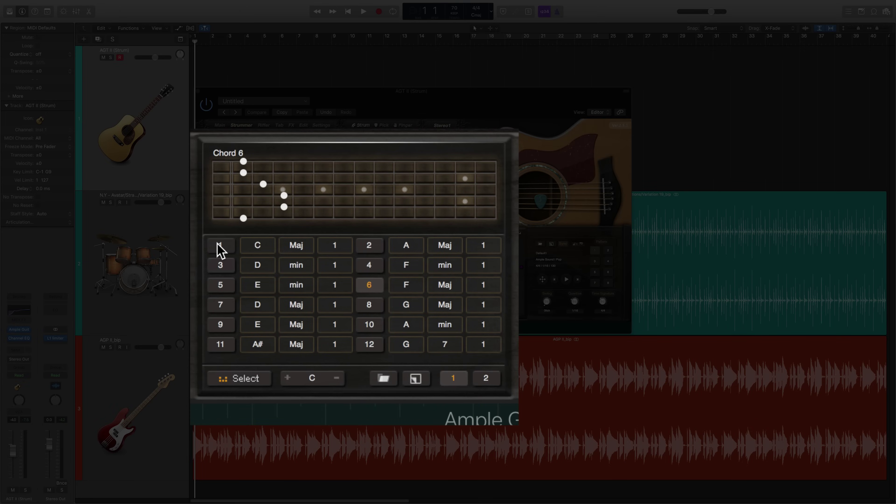
Audition Chords 1, 6 and 10 in the Strummer, ending on Chord 8 (G Maj)
left_click(216, 248)
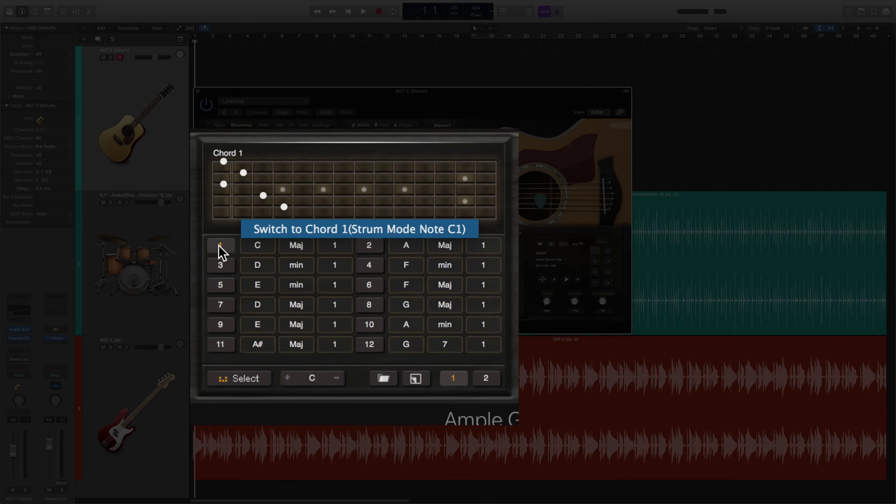
left_click(367, 289)
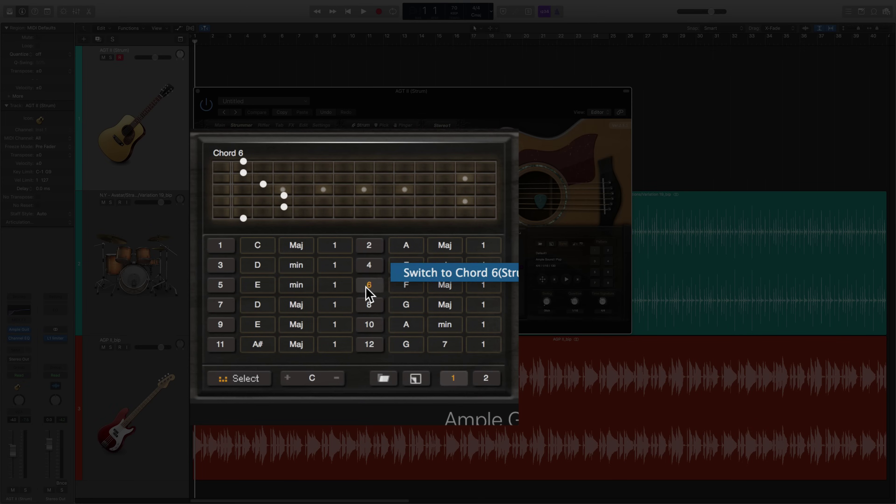
left_click(368, 329)
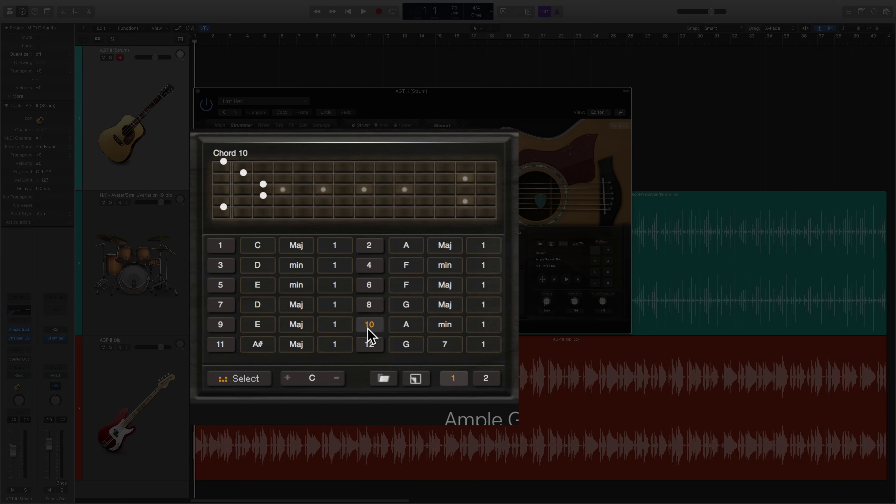
left_click(368, 305)
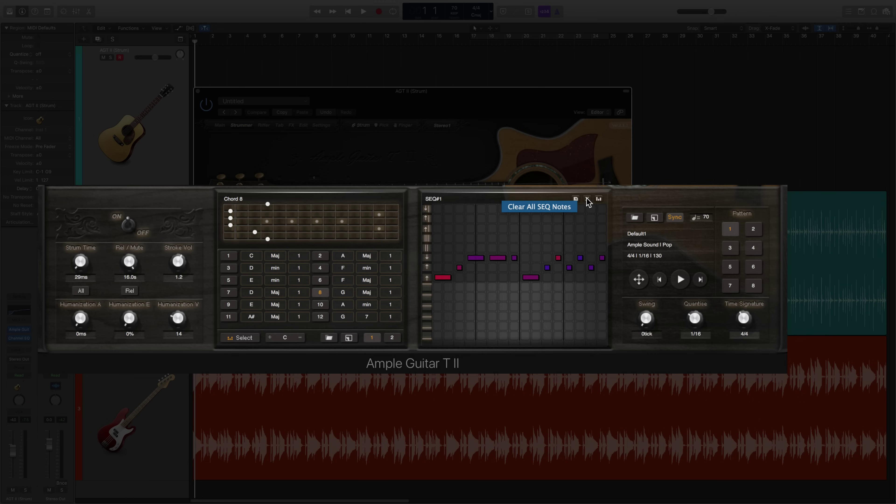
Wipe every note from the SEQ#1 grid with the Clear All SEQ Notes button
left_click(588, 199)
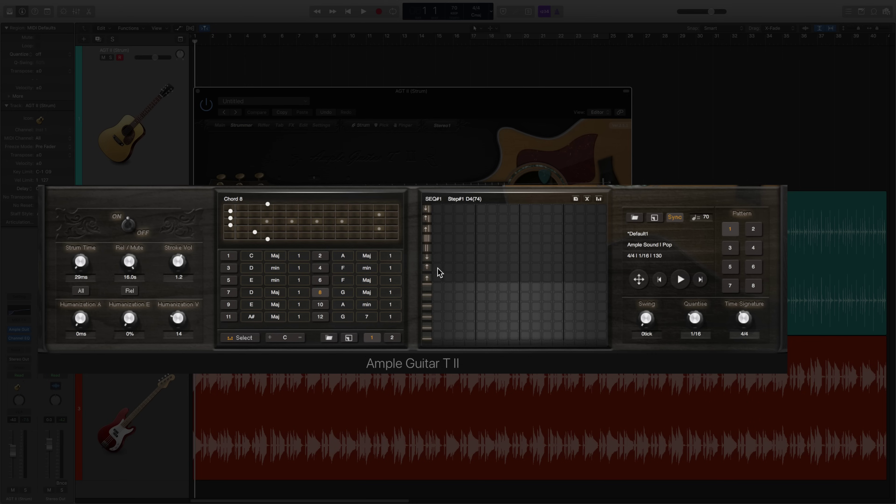
Add strums on steps 1, 3, 5, 7, 9, 11, 13 and 15, then lower step 1's velocity to 35
left_click(438, 267)
left_click(460, 268)
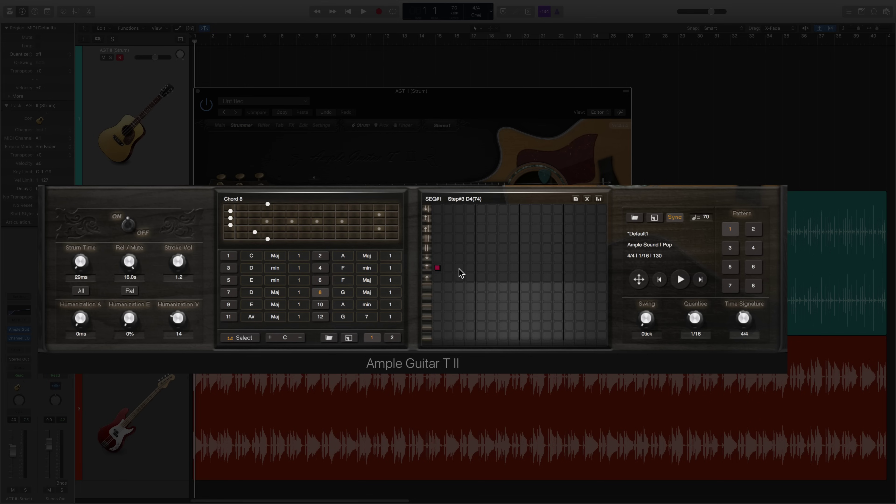
left_click(481, 268)
left_click(504, 268)
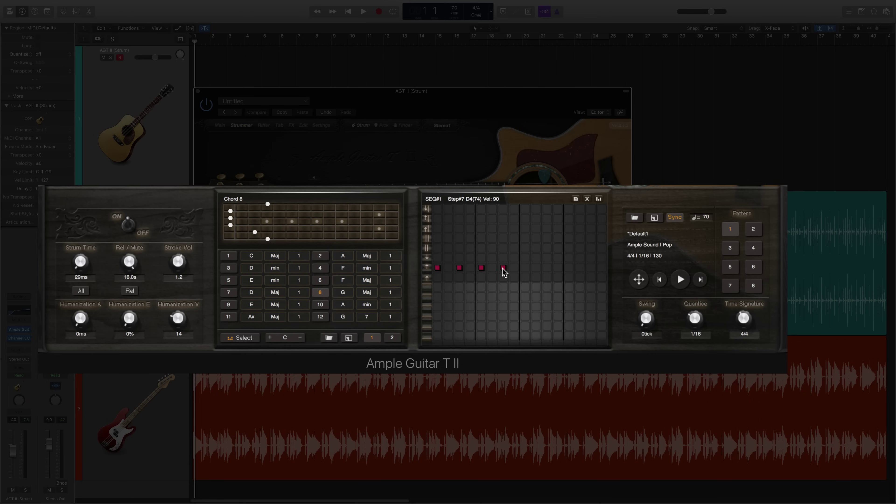
left_click(526, 268)
left_click(547, 268)
left_click(569, 268)
left_click(592, 268)
mouse_move(437, 270)
left_mouse_down()
mouse_move(437, 324)
mouse_move(444, 230)
mouse_move(439, 281)
left_mouse_up()
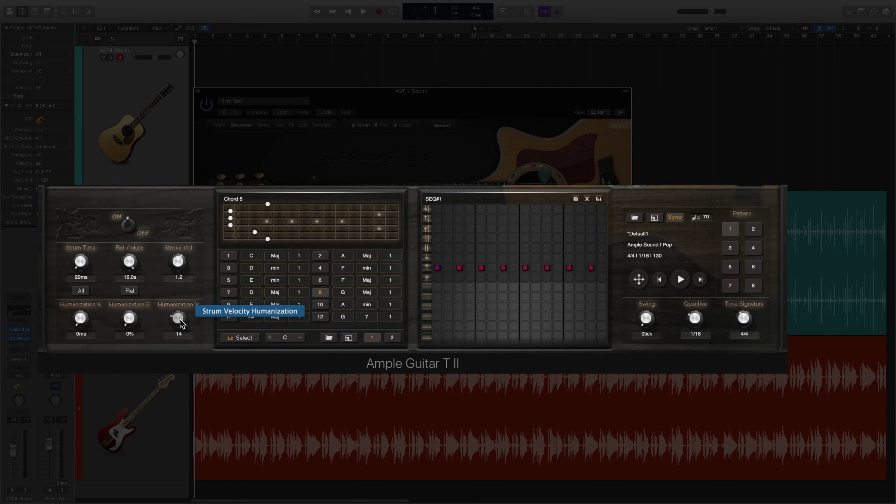
Raise the Humanization V knob and preview the new strum pattern twice
mouse_move(181, 324)
left_mouse_down()
mouse_move(186, 306)
mouse_move(187, 317)
left_mouse_up()
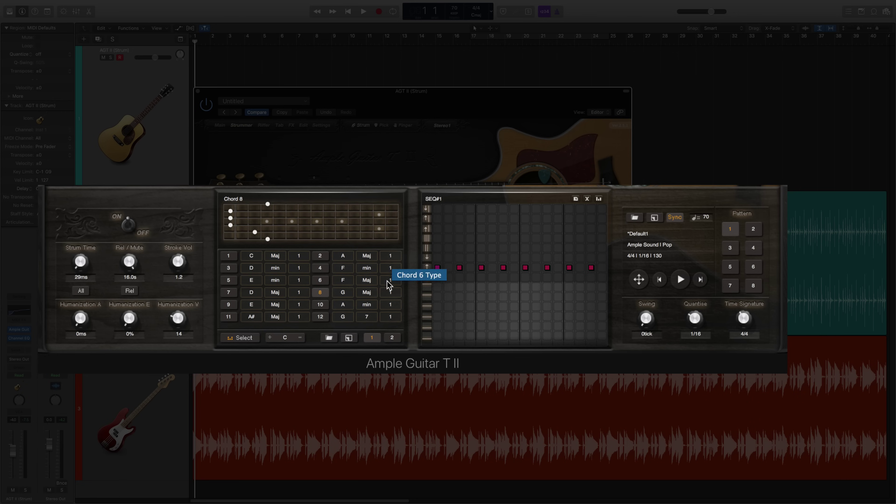
left_click(681, 282)
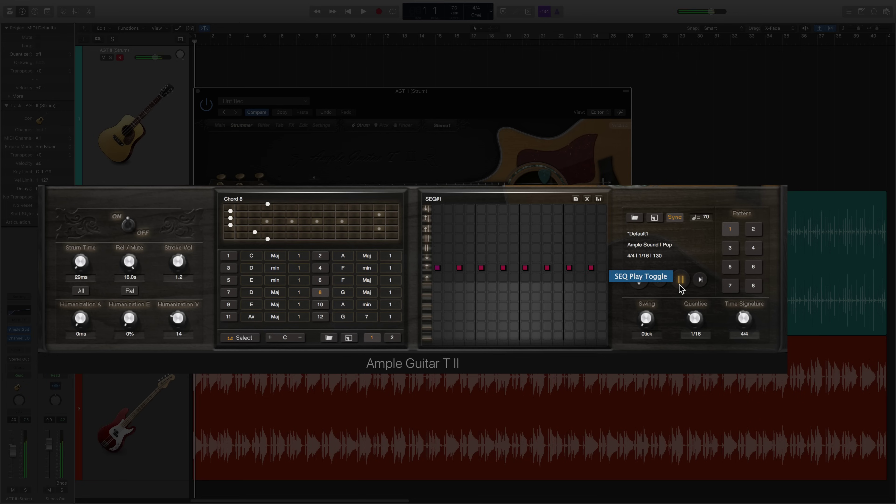
left_click(681, 281)
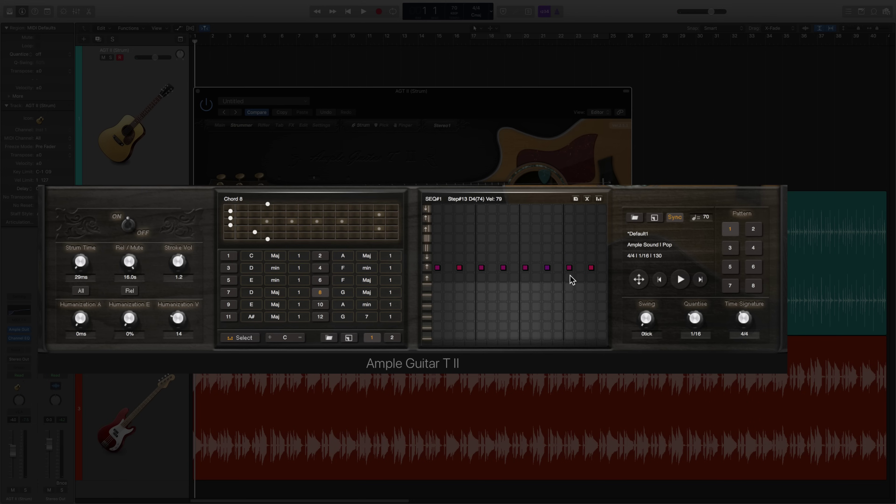
left_click(682, 280)
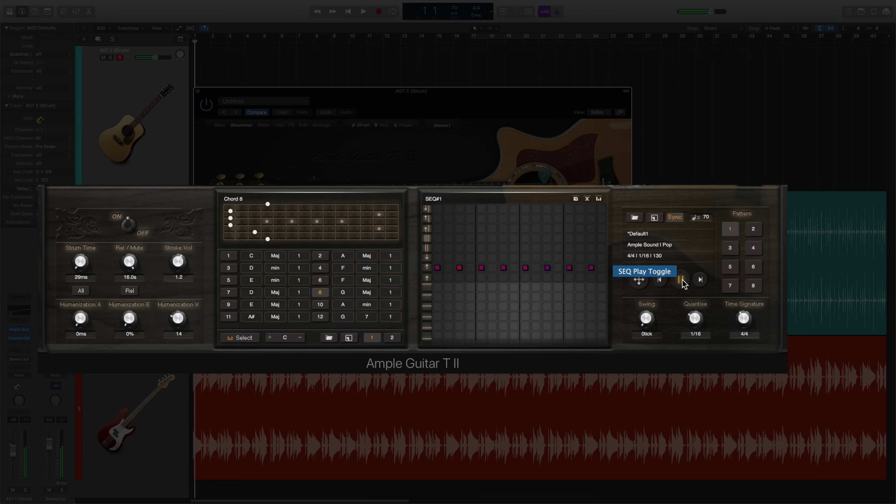
left_click(682, 280)
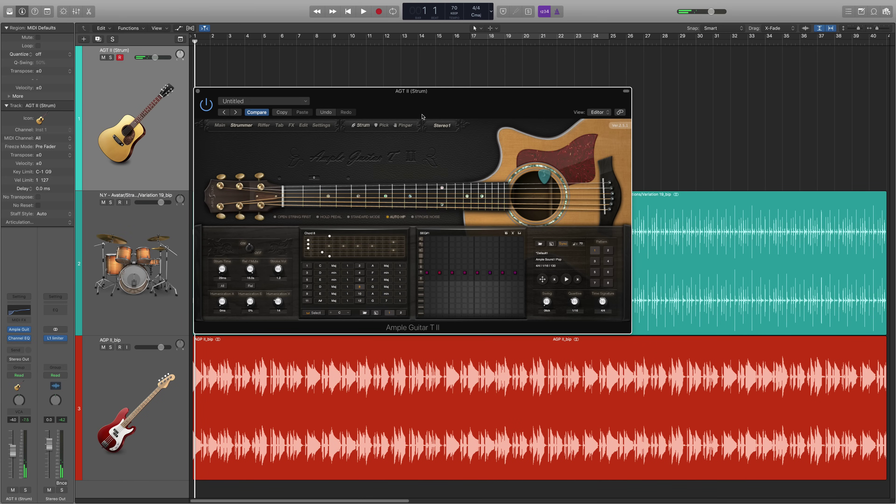
Select Chord 1 and drag its strum pattern onto the AGT II track at bar 1
left_click_drag(422, 117, 483, 126)
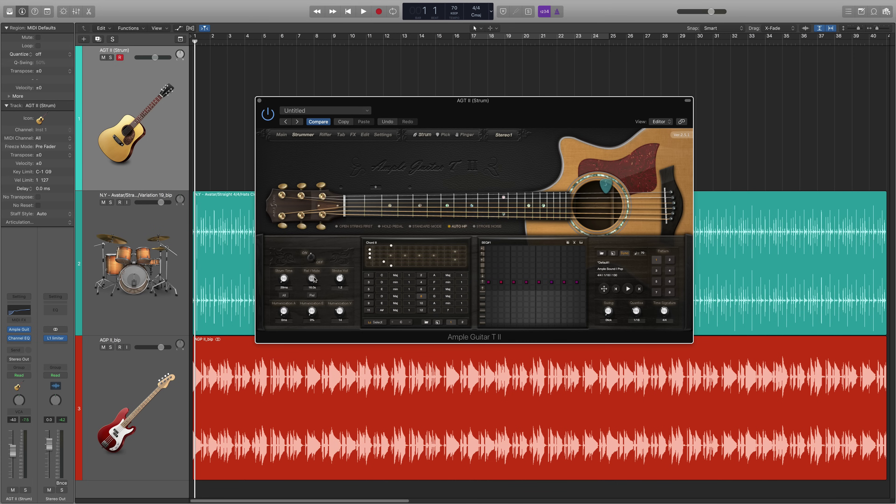
left_click(370, 276)
left_click_drag(605, 291, 196, 59)
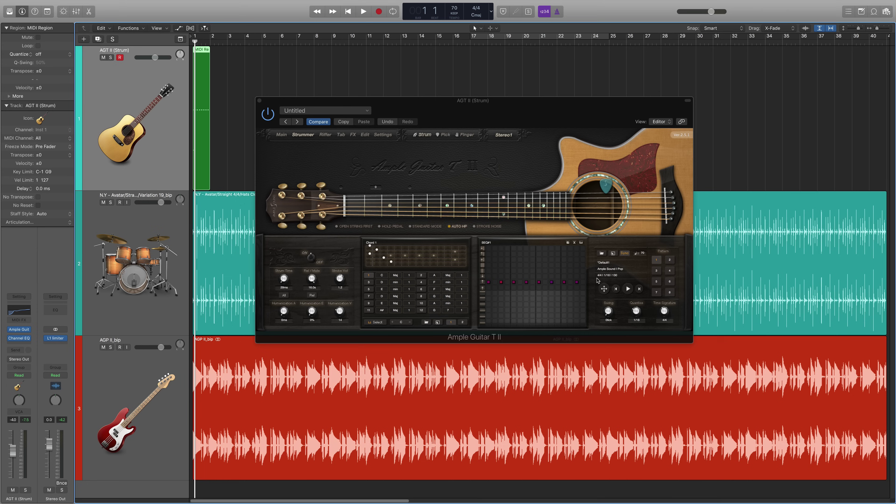
left_click_drag(598, 281, 217, 90)
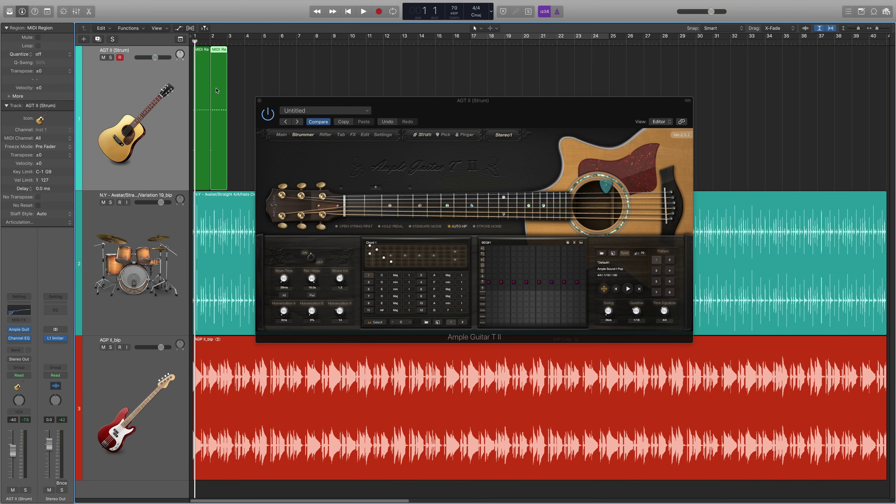
Delete the extra region at bar 2 and loop the first region through bar 3
left_click(219, 88)
key("Delete")
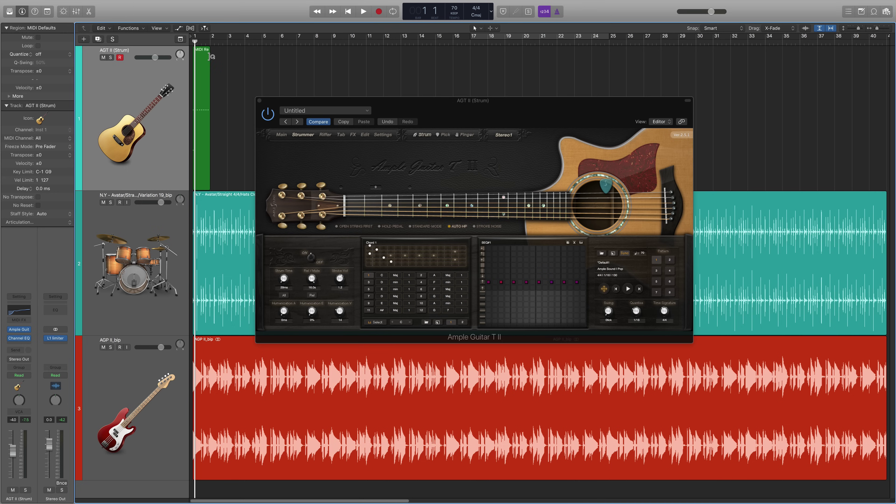
left_click_drag(211, 57, 230, 57)
left_click(324, 30)
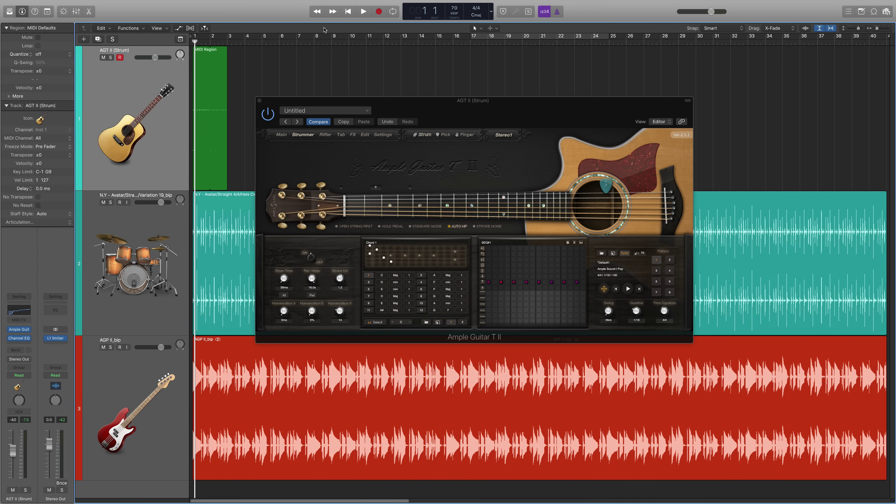
key("space")
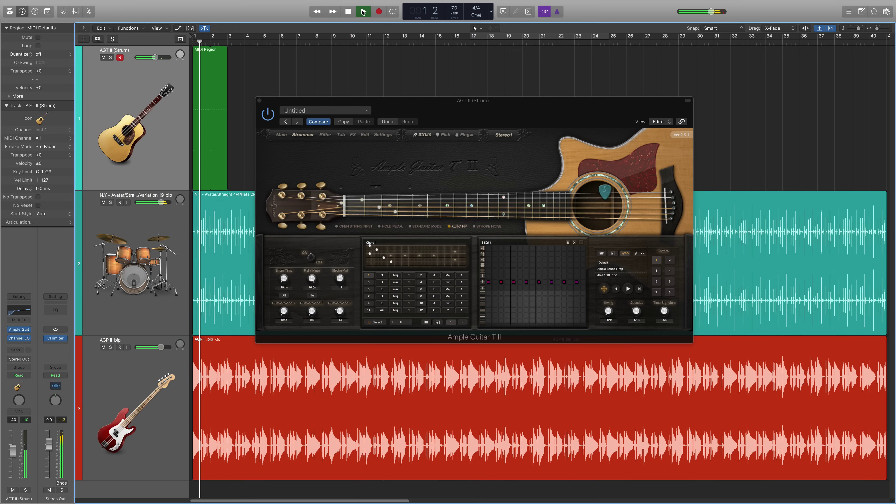
left_click(349, 12)
left_click(363, 11)
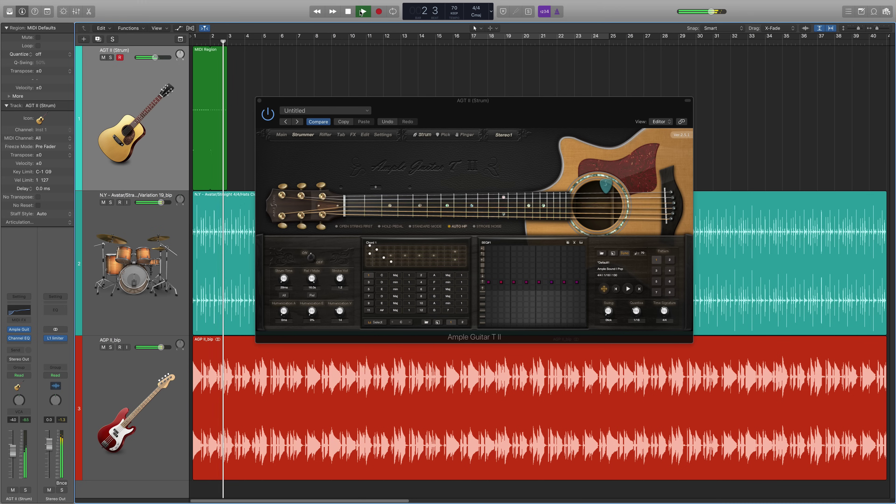
left_click(349, 12)
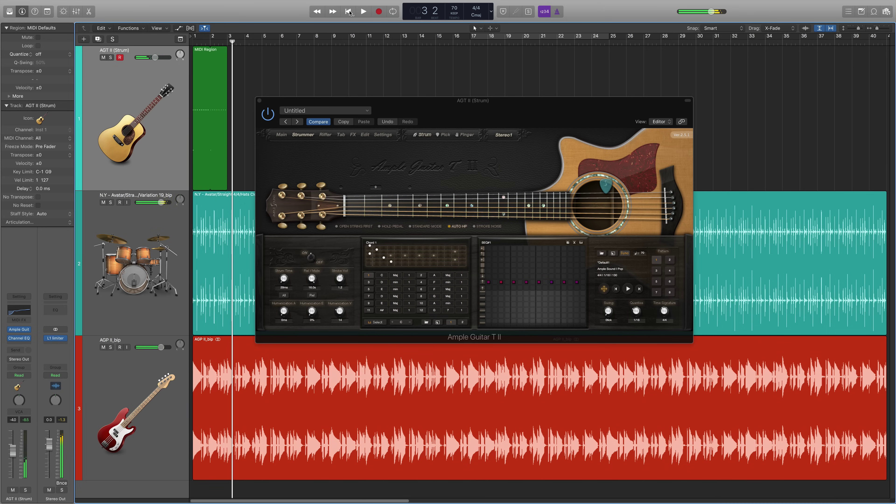
left_click(349, 12)
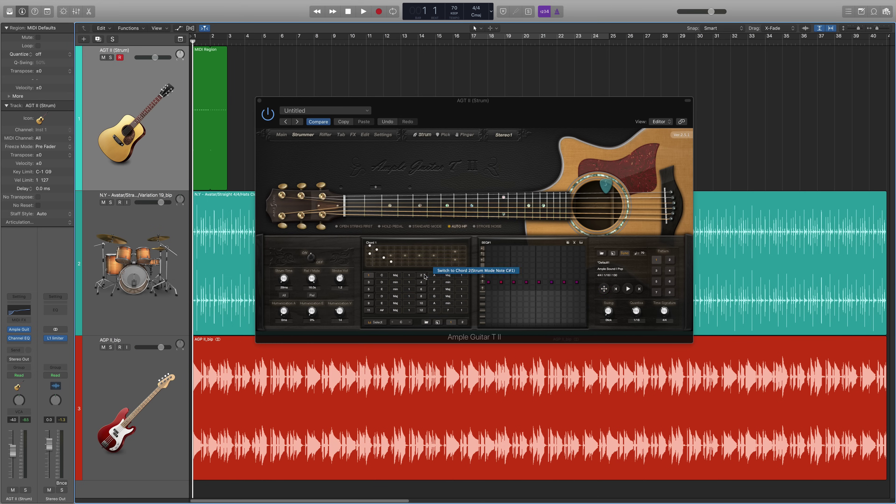
Place Chord 6, 10 and 8 strum patterns on the AGT II track at bars 3, 5 and 7
left_click(421, 292)
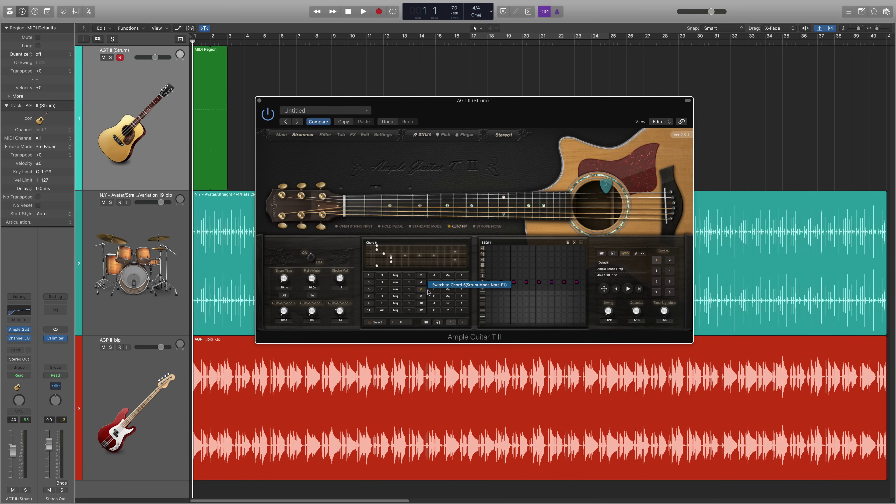
left_click_drag(604, 289, 261, 53)
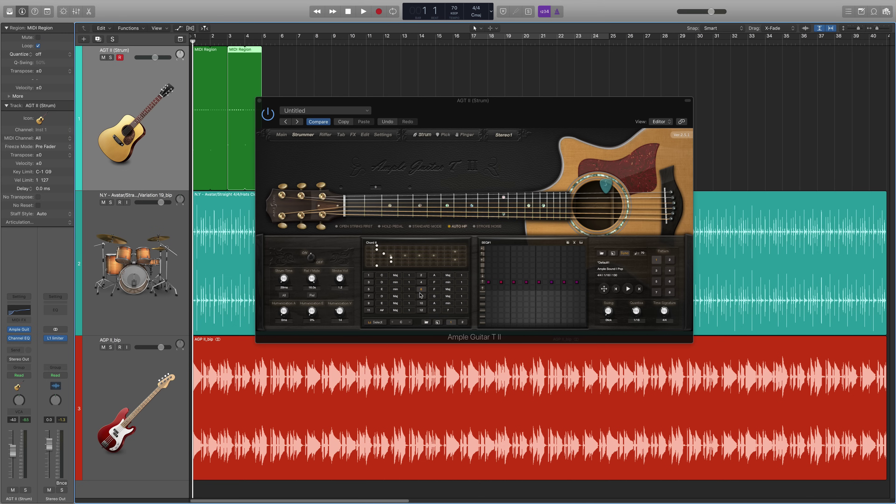
left_click(422, 305)
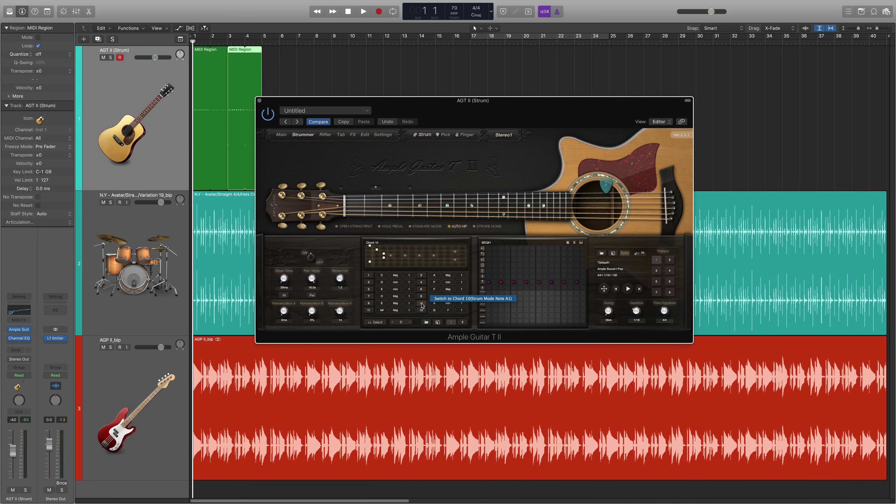
left_click_drag(544, 267, 297, 53)
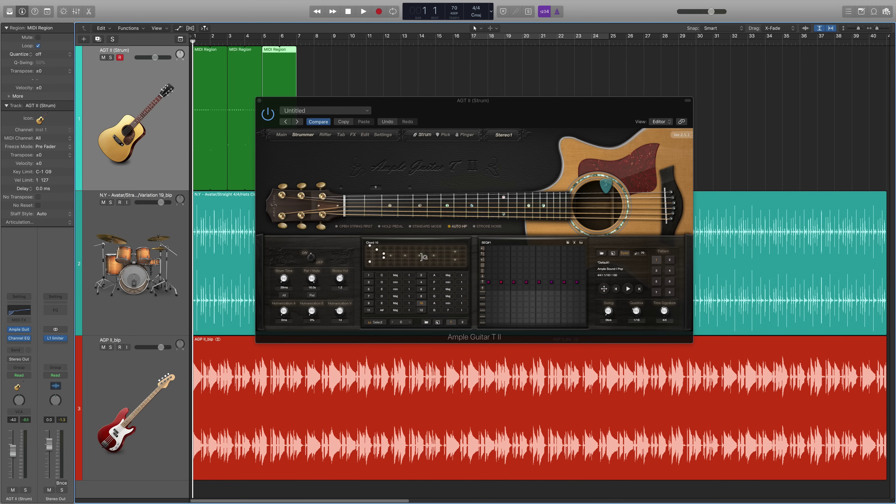
left_click(420, 296)
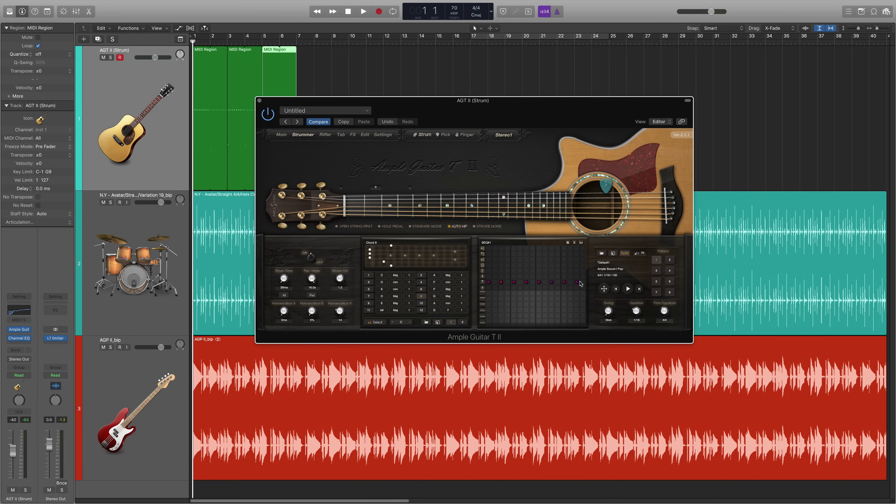
left_click_drag(604, 289, 338, 57)
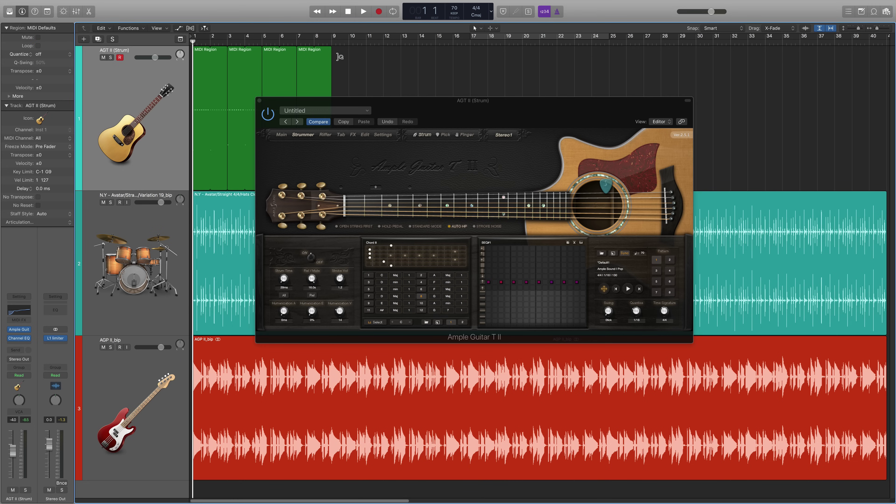
Play the strum track from the start, stop it, rewind to bar 1 and select the four regions
left_click(344, 15)
left_click(363, 12)
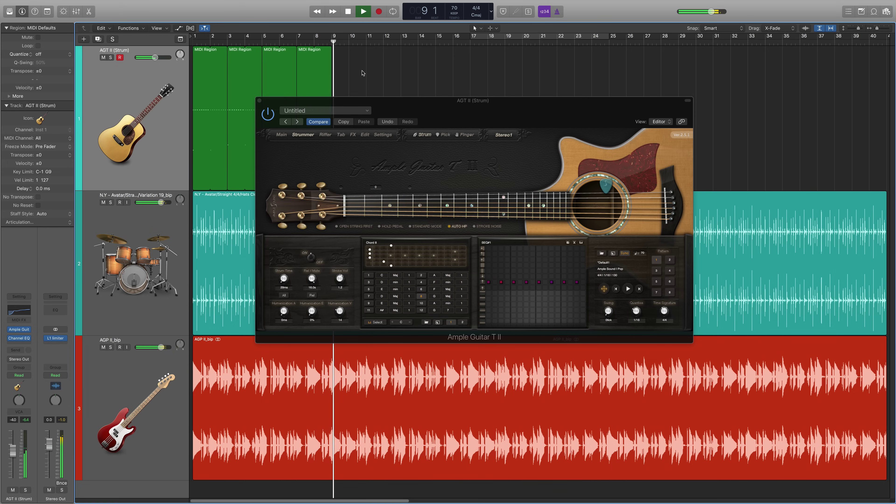
key("space")
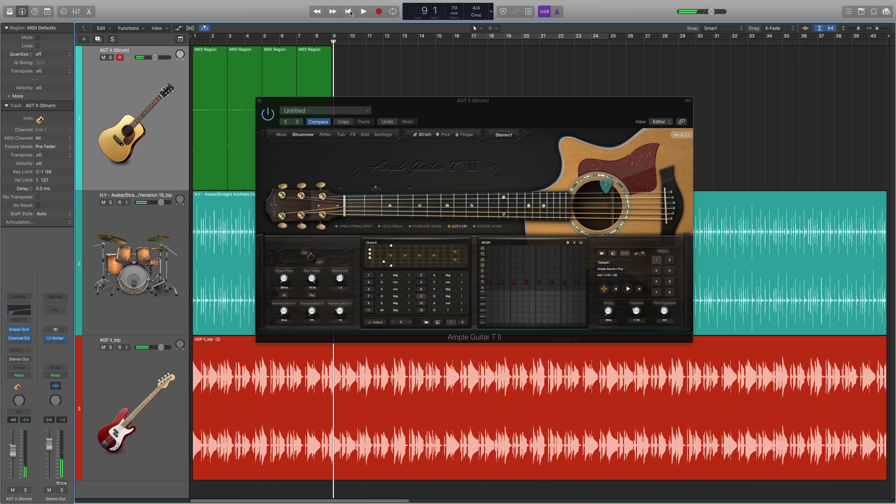
left_click(348, 12)
left_click(217, 164)
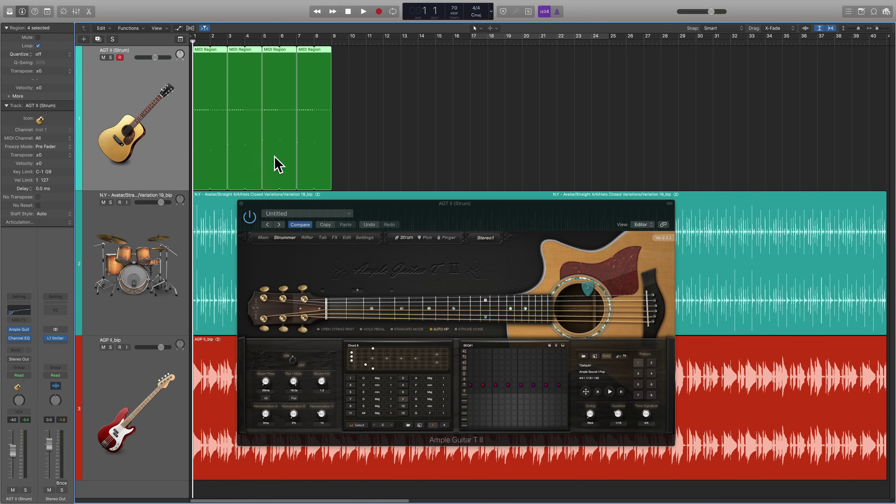
Change the four selected AGT II chord regions to a blue colour from the region colour palette
left_click(173, 152)
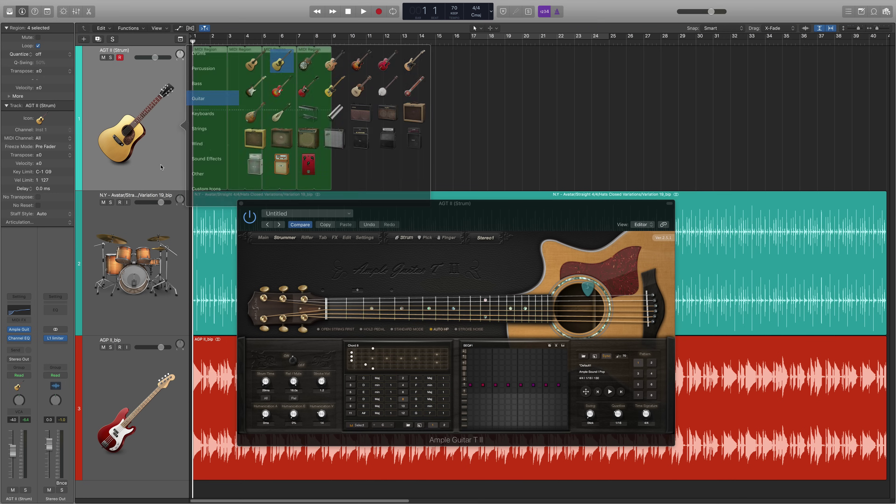
left_click(200, 94)
right_click(79, 177)
left_click(142, 291)
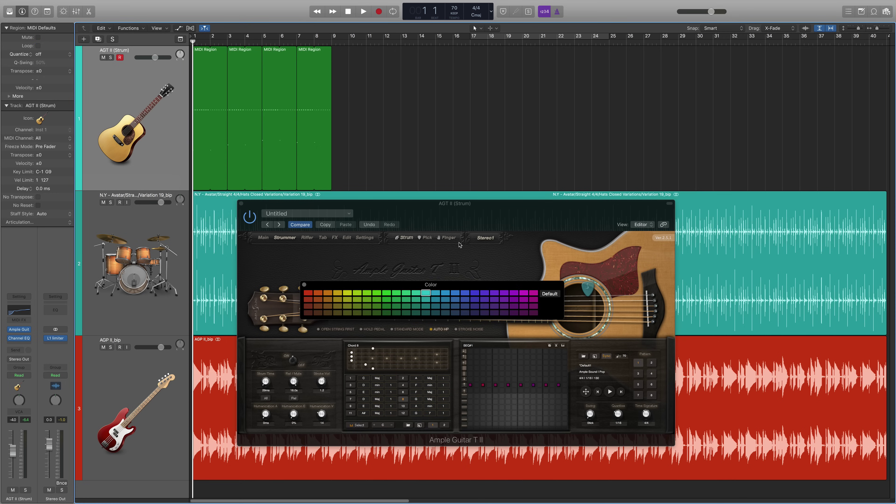
left_click(426, 296)
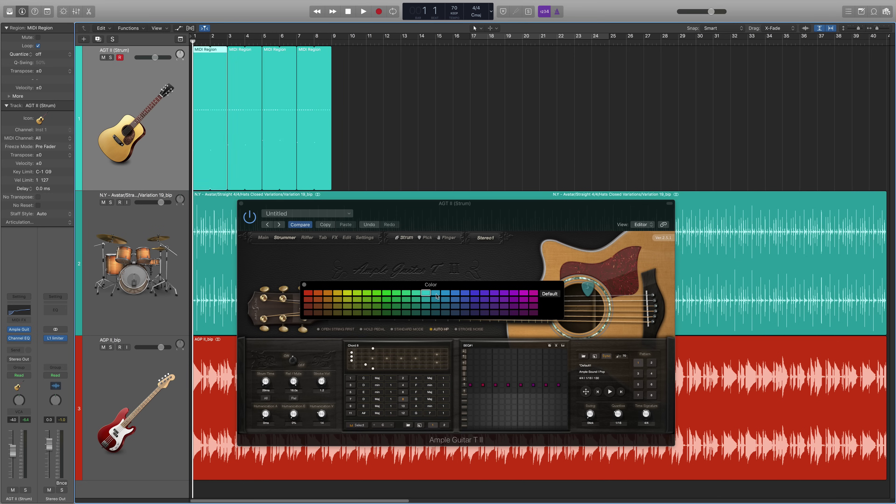
left_click(436, 296)
left_click(338, 98)
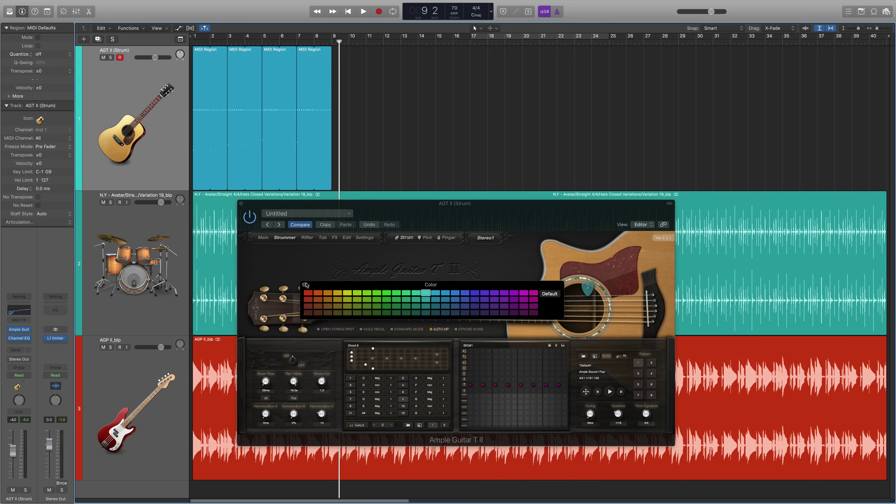
left_click(306, 285)
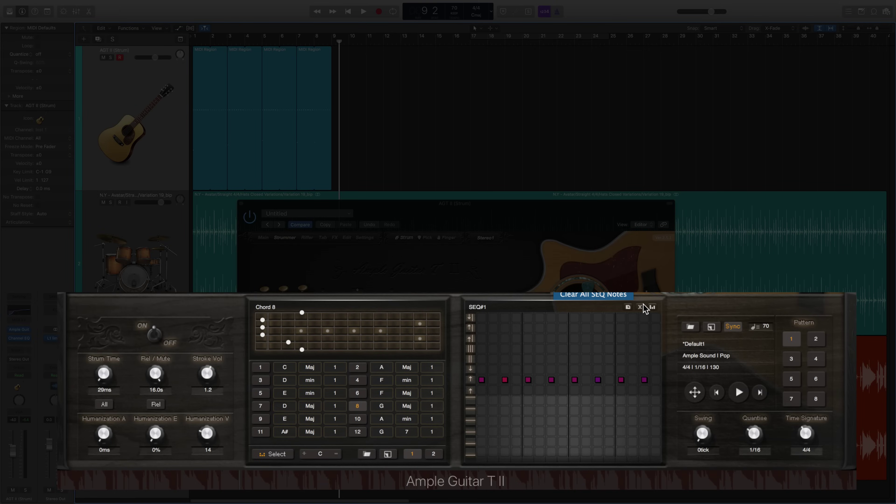
Clear all notes from strum pattern 2, then return to pattern 1
left_click(816, 340)
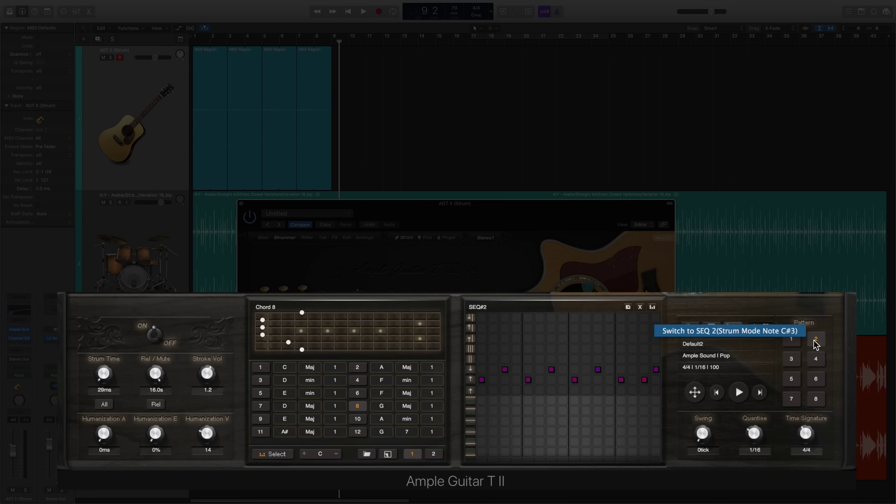
left_click(640, 308)
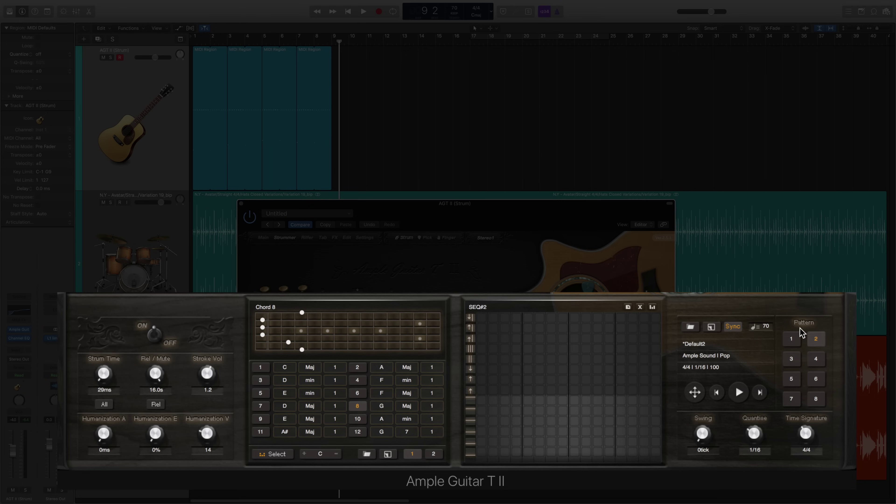
left_click(791, 339)
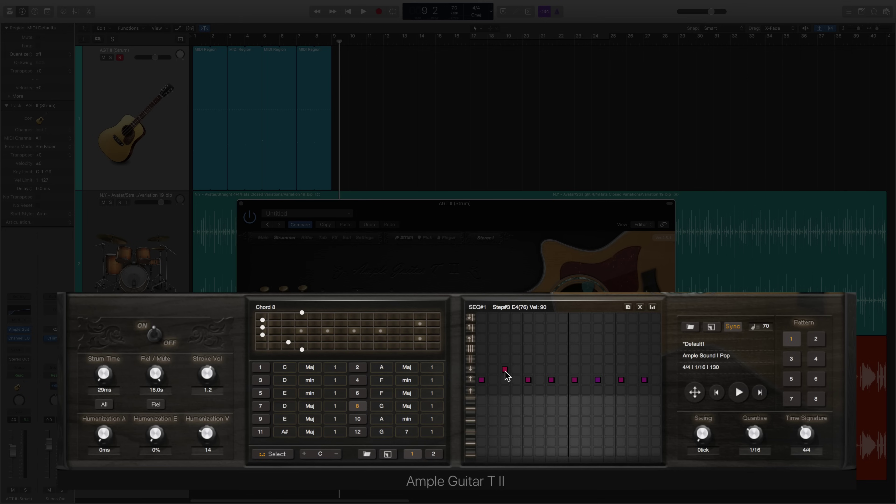
Raise four steps of pattern 1, including steps 7, 11 and 15, to E4 and preview it
left_click(506, 370)
left_click(552, 370)
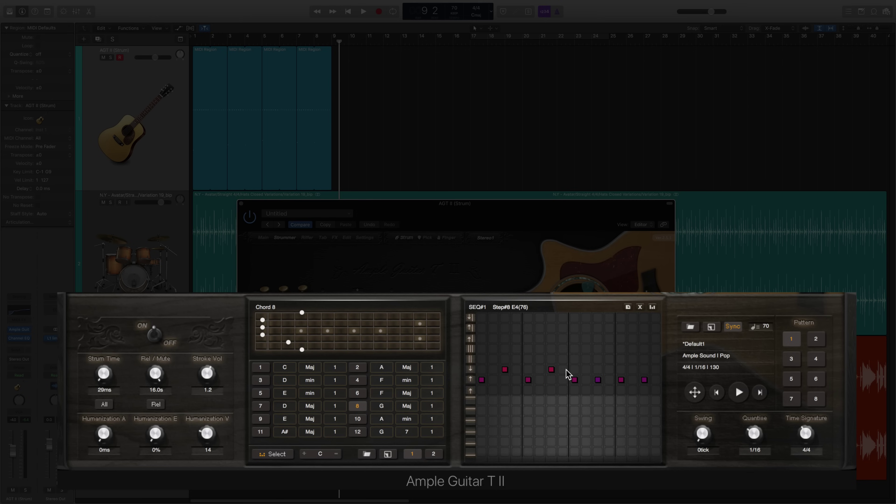
left_click(598, 370)
left_click(644, 370)
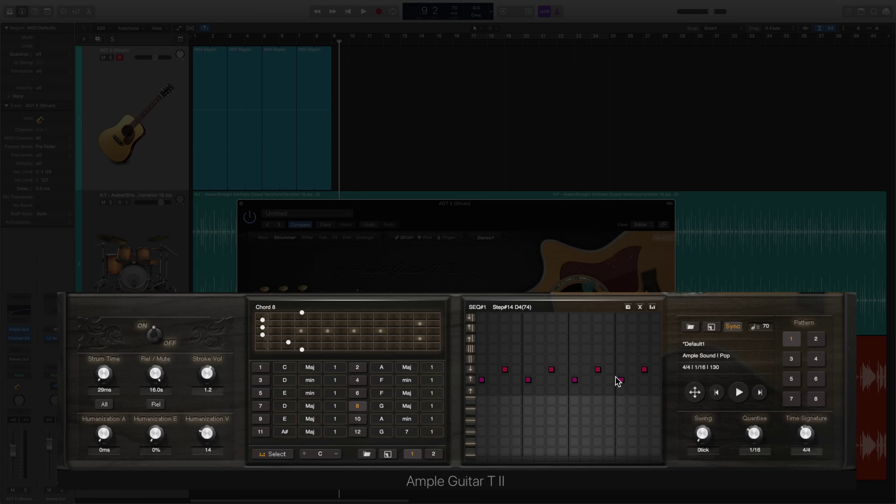
left_click(739, 392)
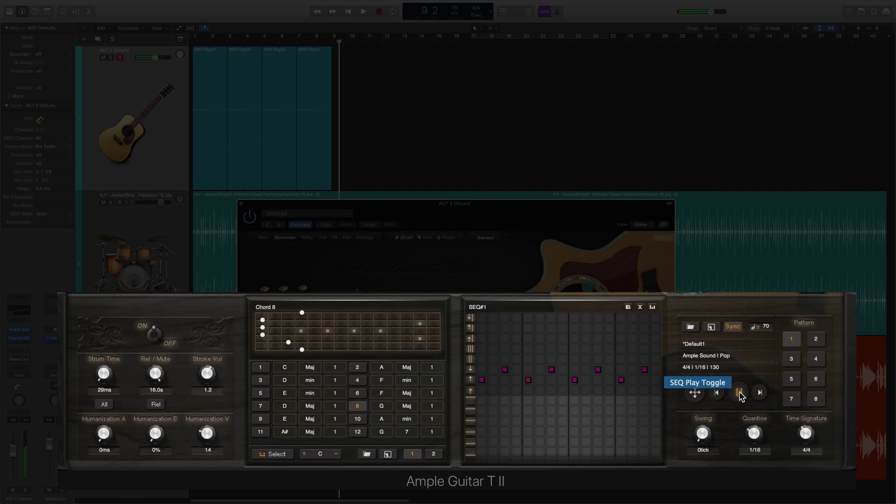
left_click(739, 393)
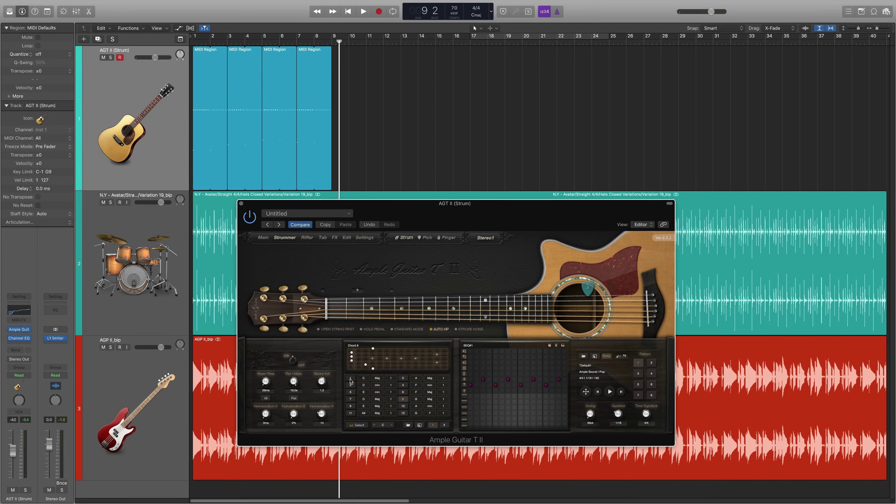
Add Chord 1, 6 and 10 strum regions at bars 9, 11 and 13 of AGT II
left_click(351, 380)
left_click_drag(586, 392, 366, 50)
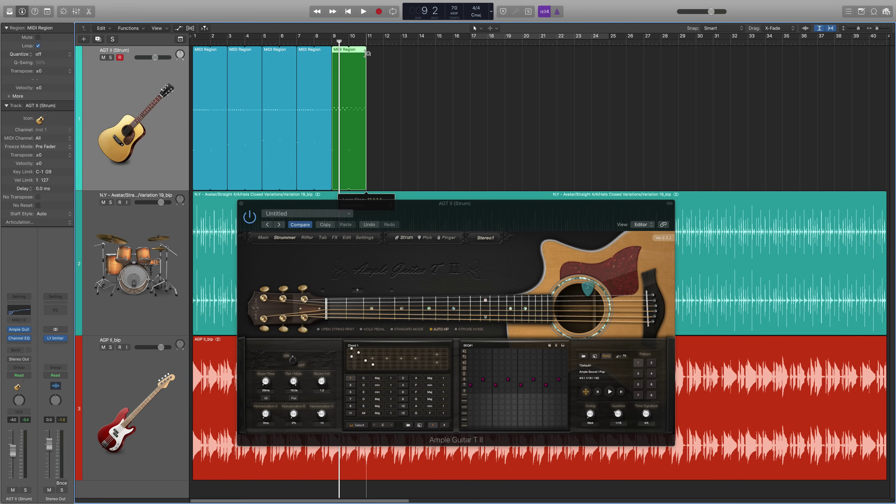
left_click(403, 393)
left_click_drag(583, 391, 400, 52)
left_click(403, 407)
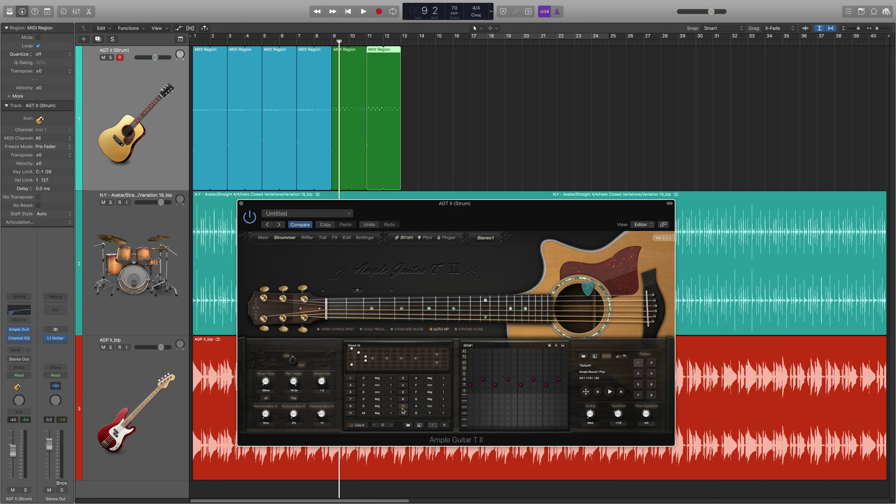
left_click_drag(586, 392, 436, 57)
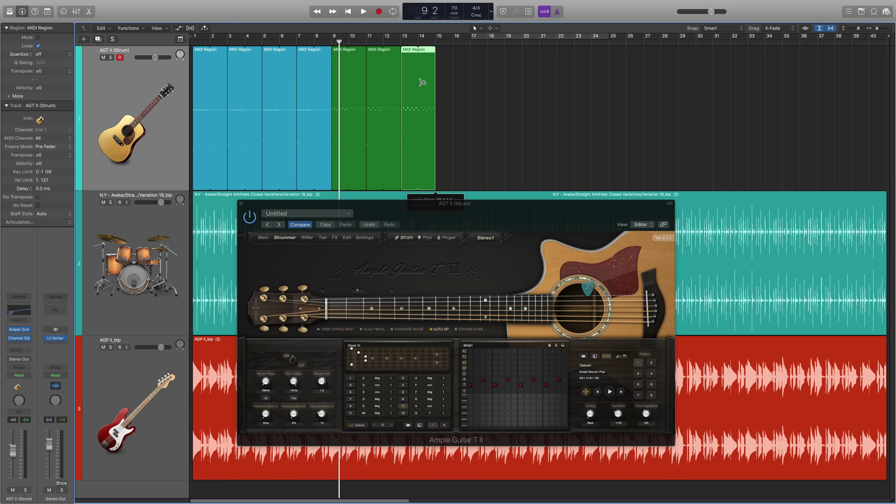
Add a Chord 8 strum region starting at bar 15, then set the playhead to bar 8 beat 4
left_click(403, 400)
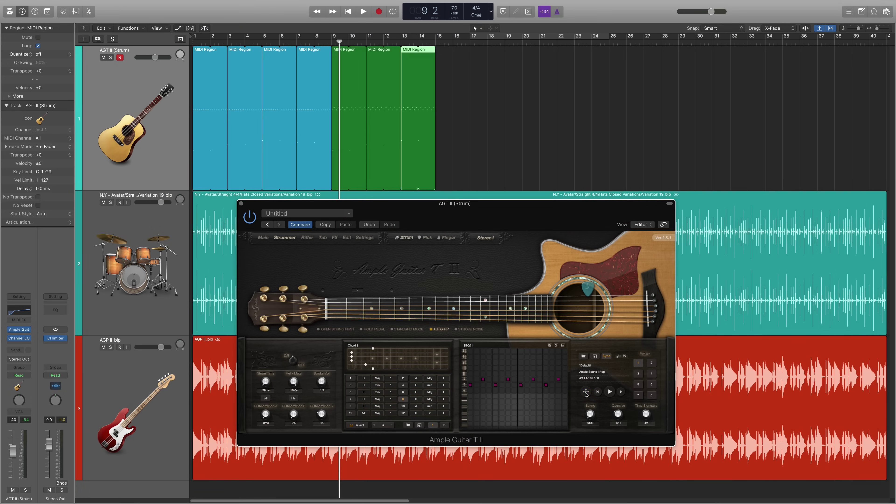
left_click_drag(585, 393, 445, 100)
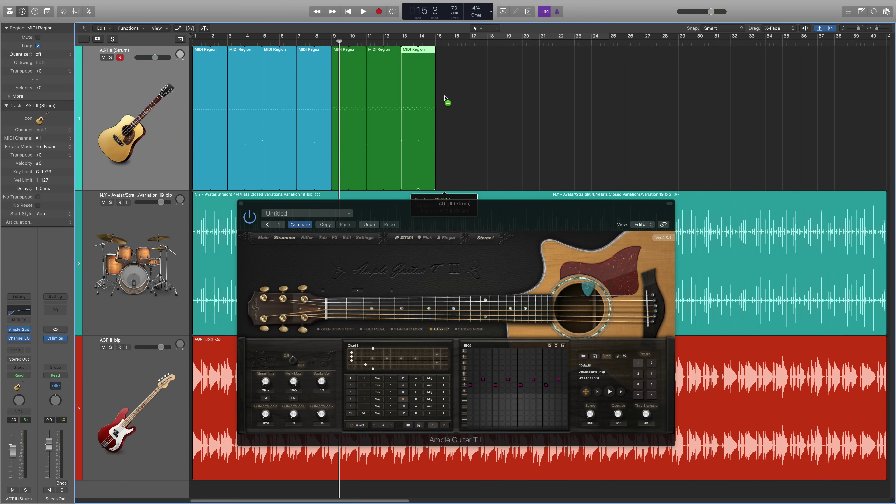
mouse_move(464, 53)
left_mouse_down()
mouse_move(455, 51)
mouse_move(471, 57)
left_mouse_up()
left_click(472, 79)
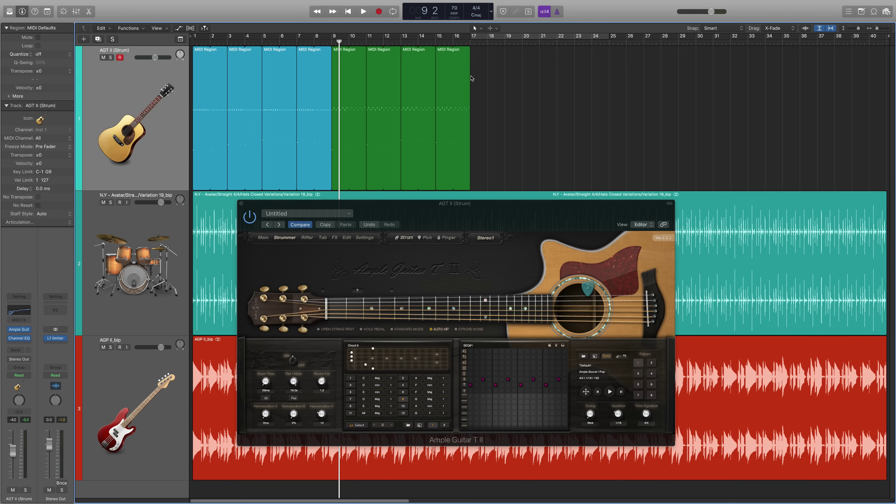
left_click(326, 40)
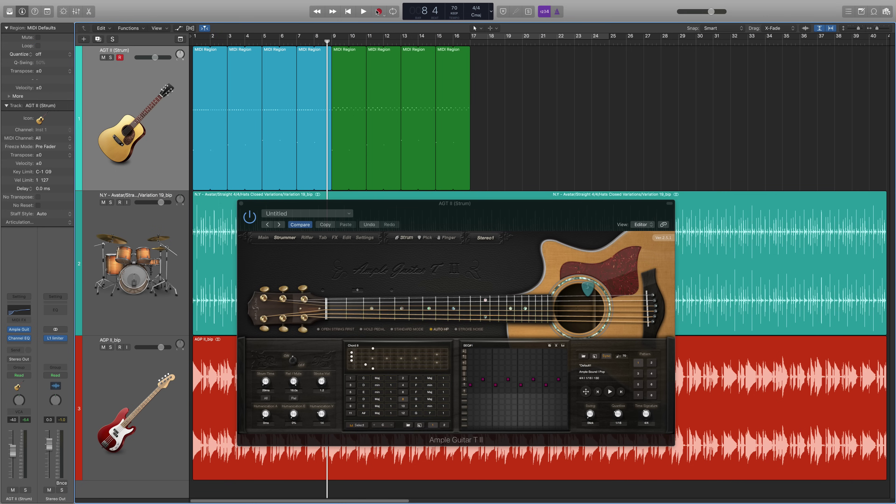
Play the new green regions from bar 8 beat 4 through to bar 17
left_click(365, 12)
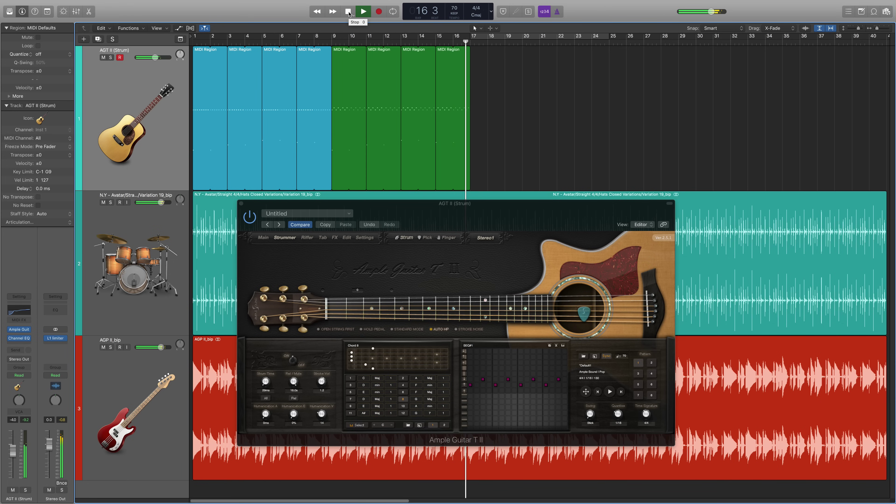
left_click(348, 11)
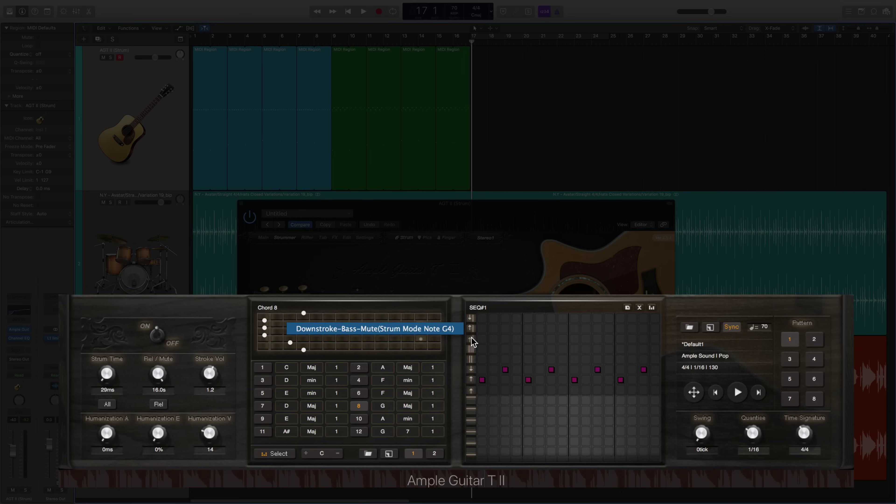
Add a G4 hit at step 5 of SEQ#1 and audition the pattern twice
left_click(529, 339)
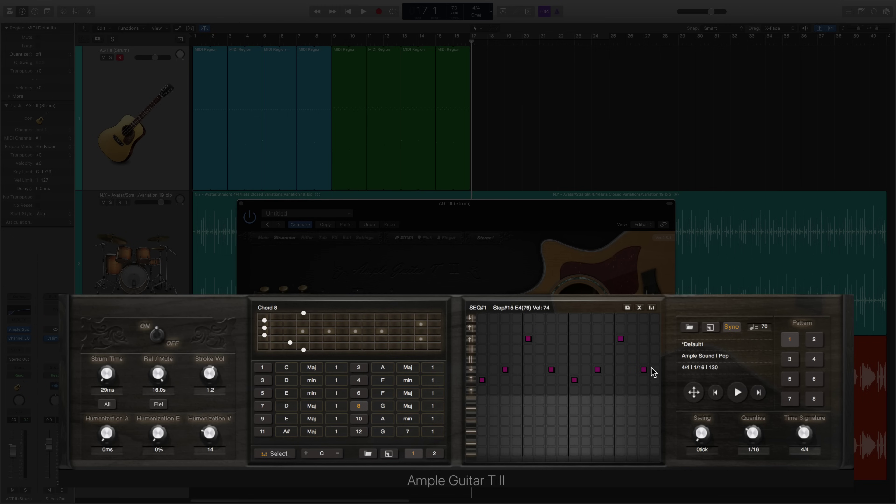
left_click(737, 392)
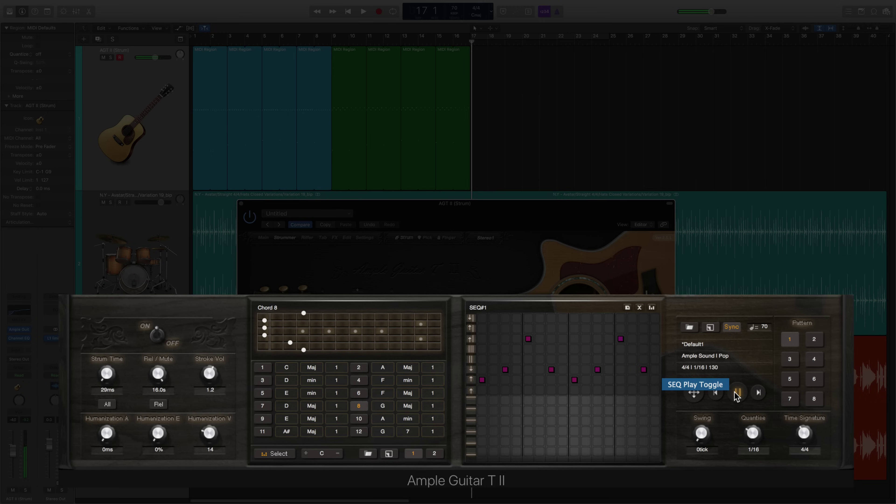
left_click(737, 392)
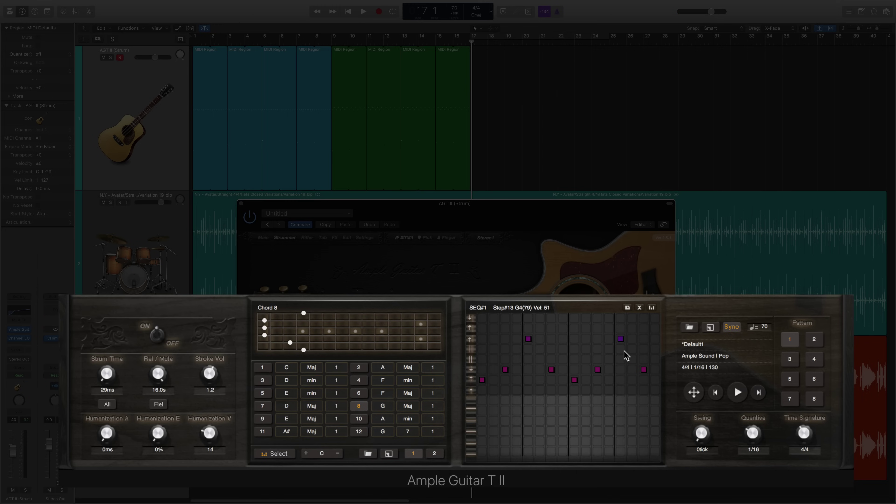
left_click(738, 392)
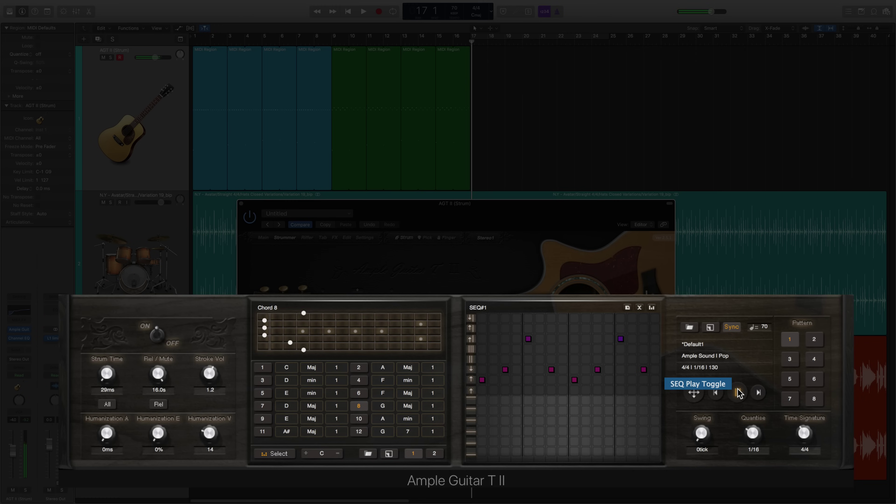
left_click(739, 392)
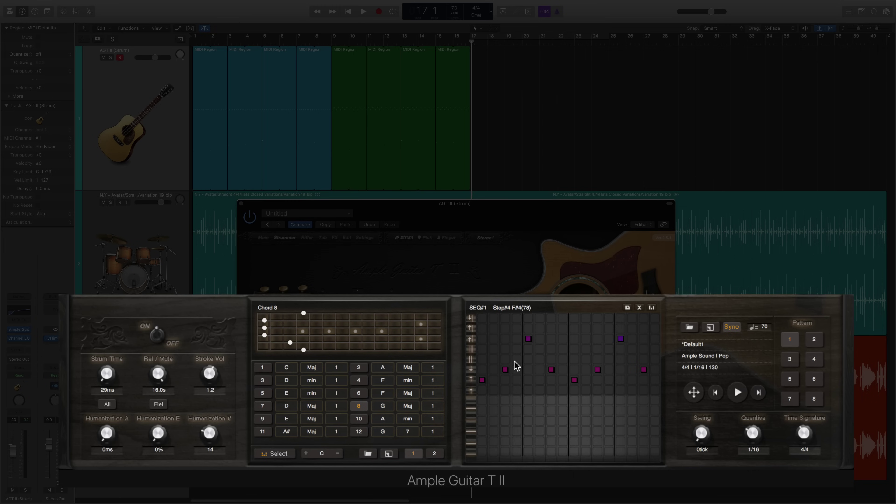
Add strum regions for chords 1, 6, 10 and 8, the last three at bars 19, 21 and 23
left_click(262, 368)
left_click_drag(694, 392, 505, 54)
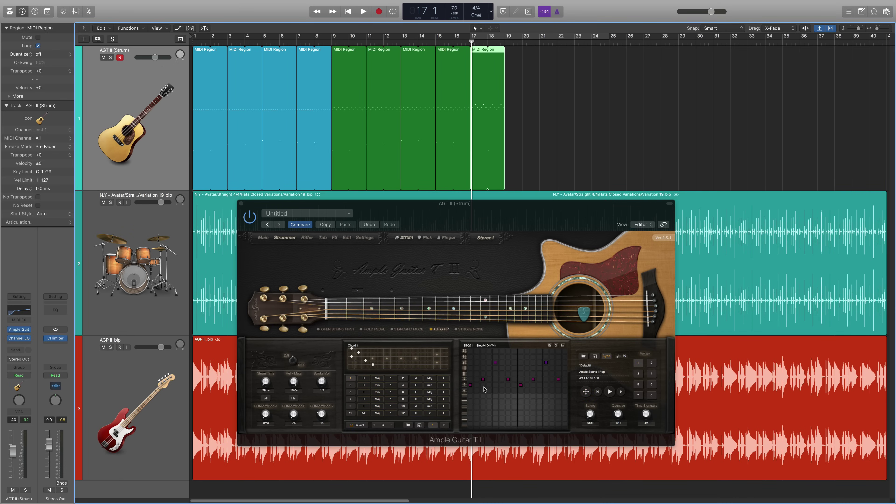
left_click(403, 392)
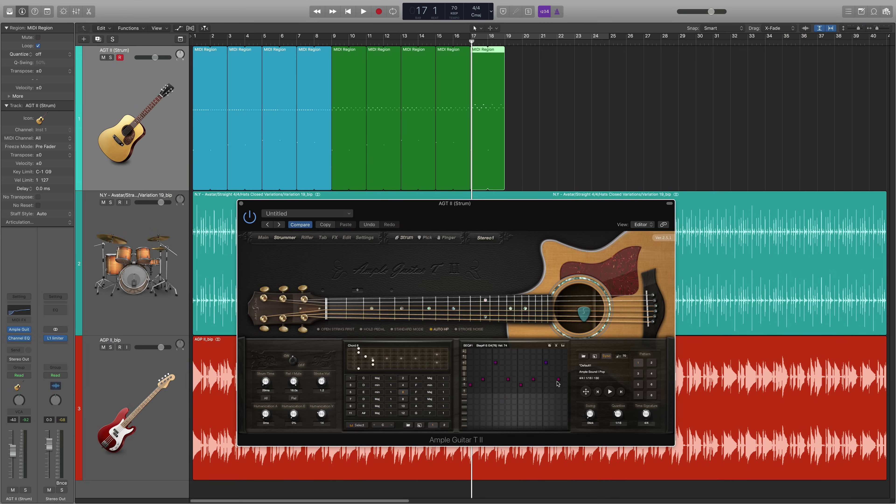
left_click_drag(586, 391, 515, 67)
left_click(403, 406)
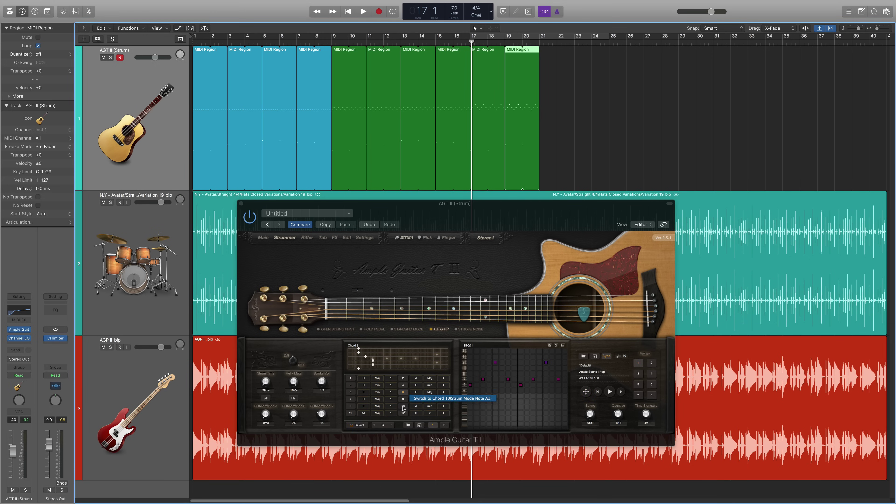
left_click_drag(586, 391, 541, 78)
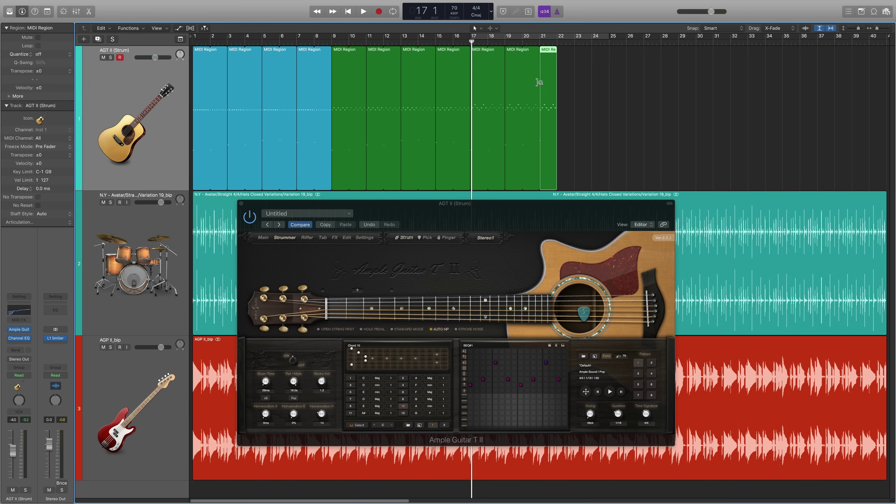
left_click(403, 399)
left_click_drag(586, 392, 586, 88)
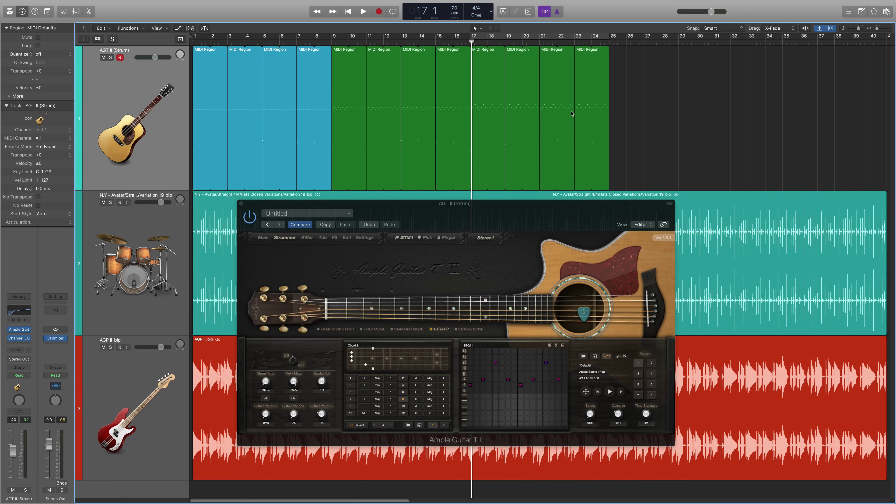
Colour the bar 9–15 regions blue and the bar 17–23 regions purple
left_click(354, 154)
right_click(79, 176)
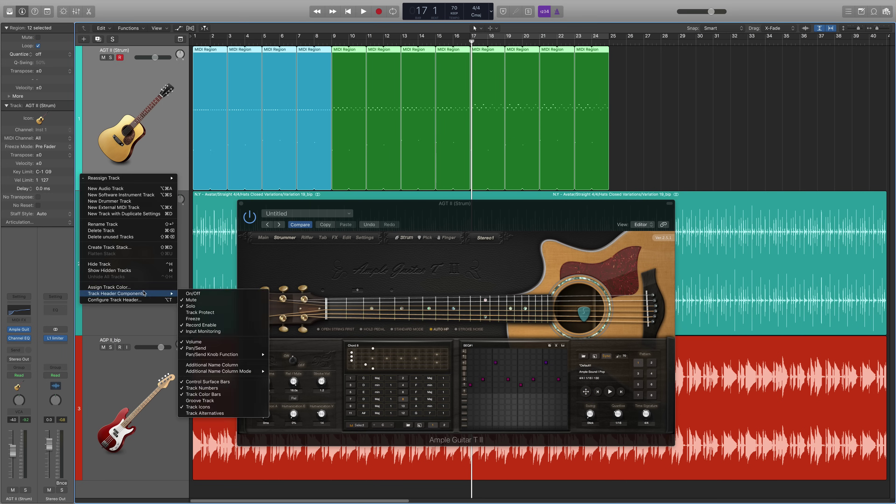
left_click(198, 293)
left_click(446, 293)
left_click(465, 293)
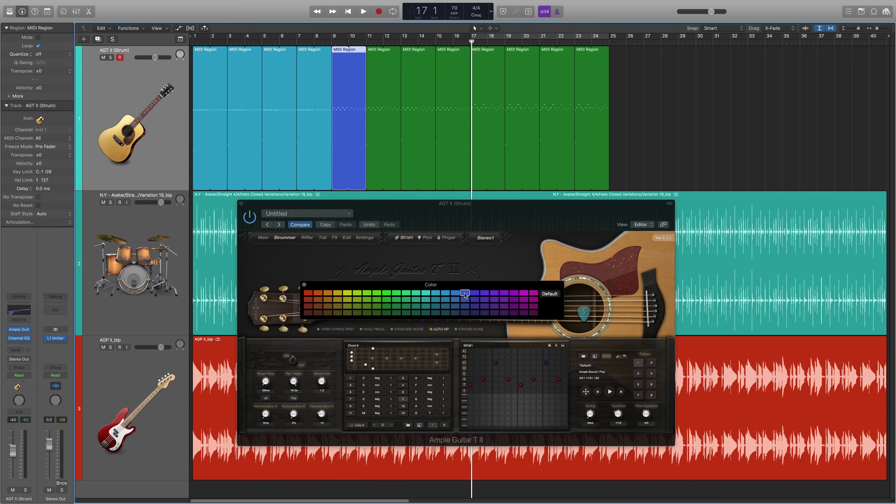
key("Right")
left_click(465, 293)
key("Right")
left_click(465, 293)
key("Right")
left_click(465, 293)
left_click(485, 293)
key("Right")
left_click(485, 293)
key("Escape")
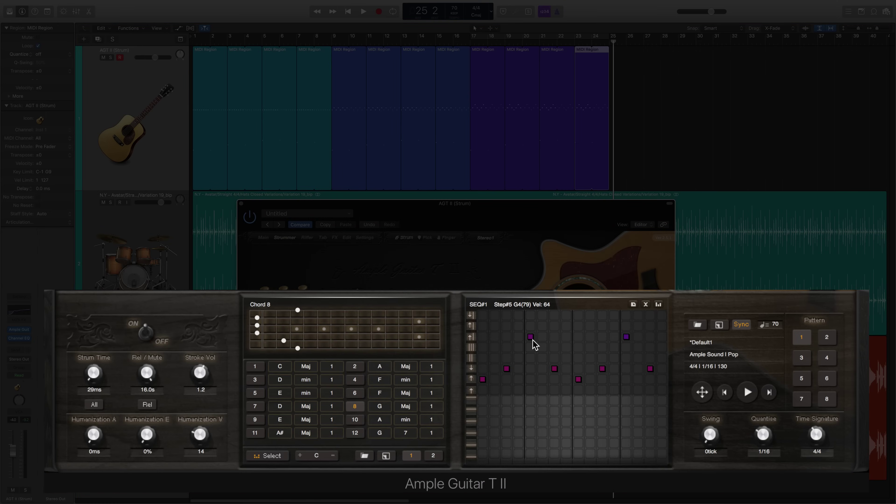
Edit SEQ#1: remove high notes, stretch step 9 to step 12, add steps 5 and 13, step-5 velocity 76
left_click(626, 338)
left_click(502, 380)
left_click(506, 379)
left_click(530, 380)
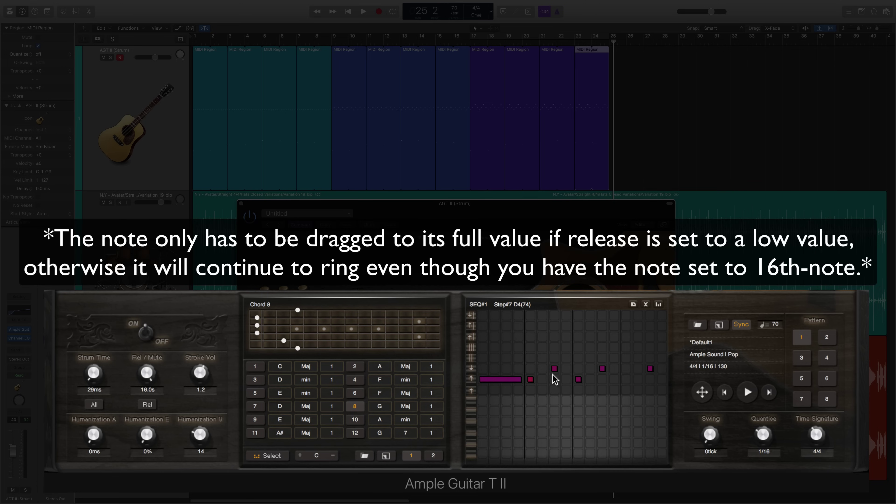
left_click(602, 369)
left_click_drag(580, 379, 614, 382)
left_click(626, 380)
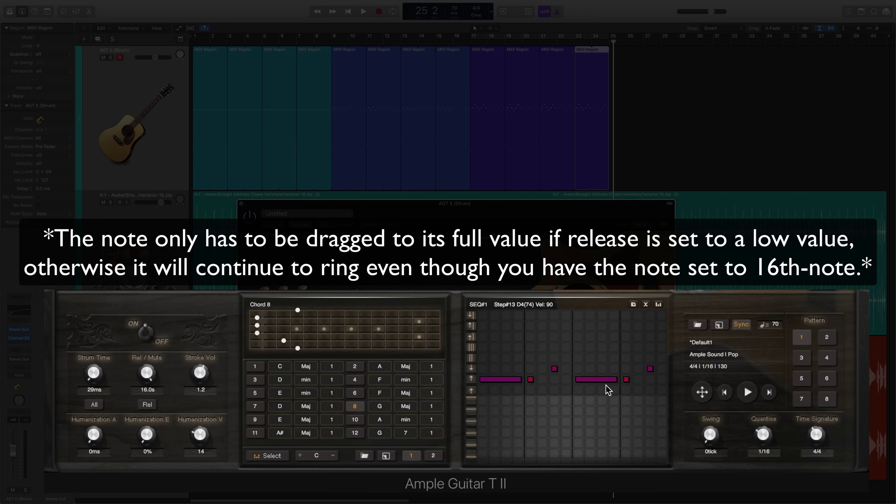
left_click_drag(533, 386, 535, 397)
Audition the pattern while adjusting the long strums, restoring the first to four steps
left_click(748, 393)
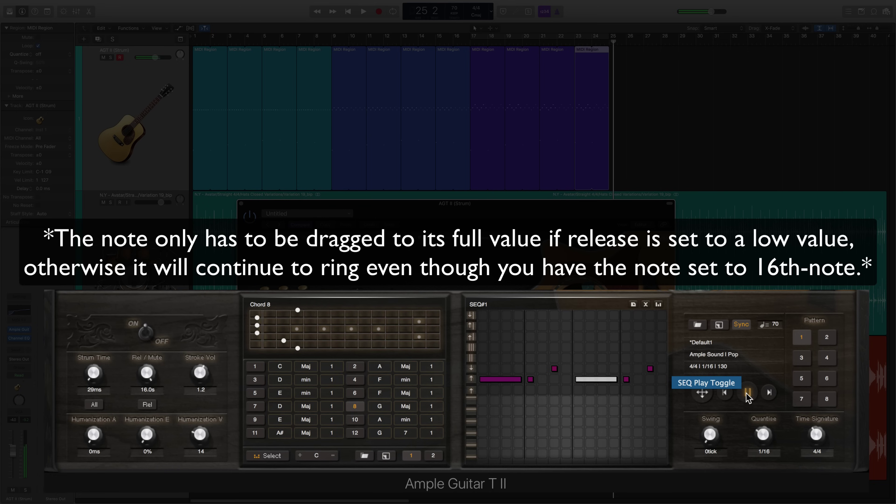
left_click(748, 393)
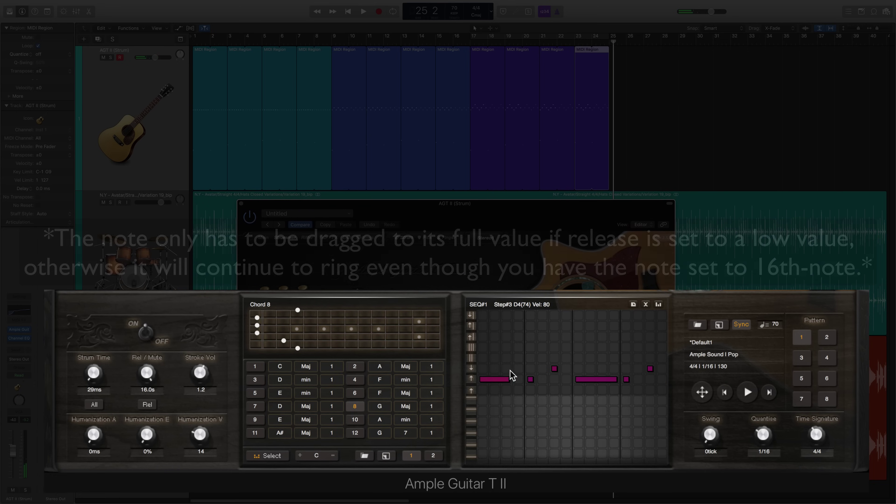
left_click_drag(526, 383, 522, 360)
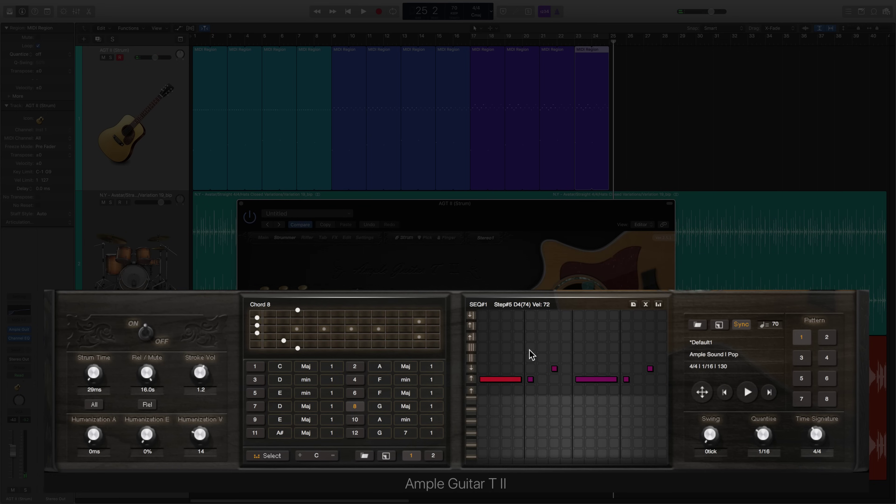
left_click_drag(607, 383, 625, 366)
left_click(748, 393)
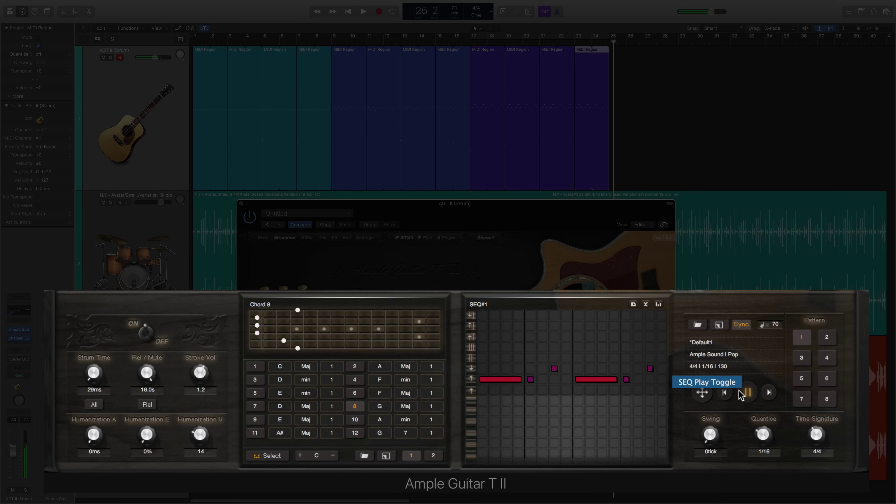
left_click(742, 394)
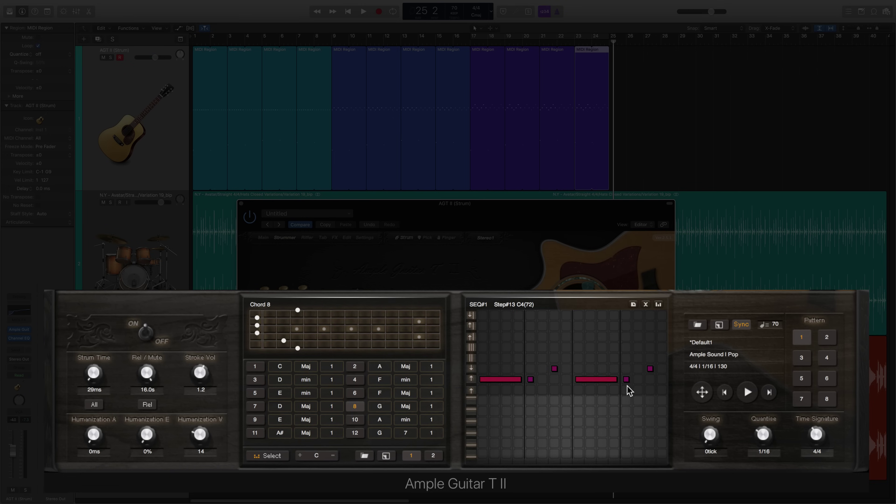
left_click(747, 393)
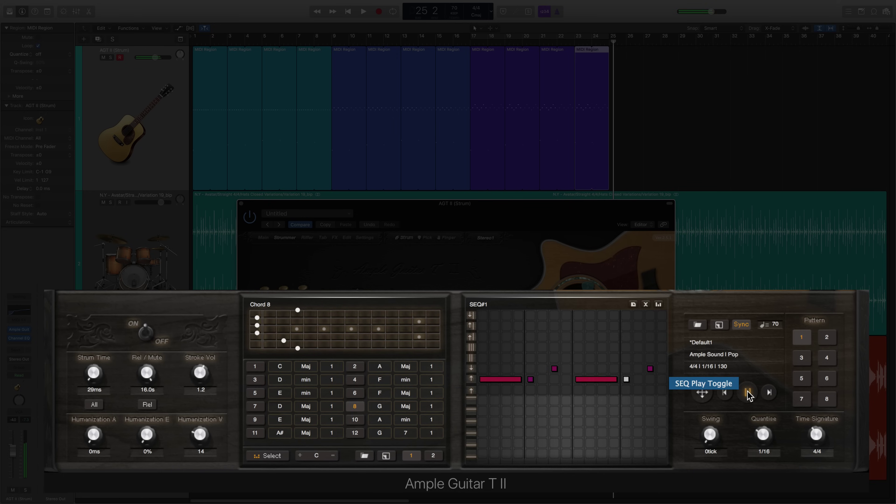
left_click(748, 392)
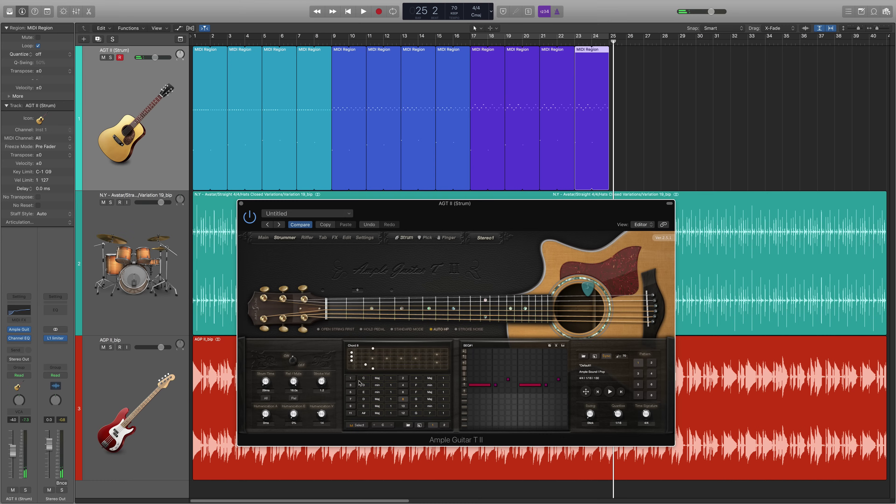
Place chord 1, 10 and 8 patterns at bars 25–31 and loop them out to bar 33
left_click(352, 379)
left_click_drag(584, 390, 616, 67)
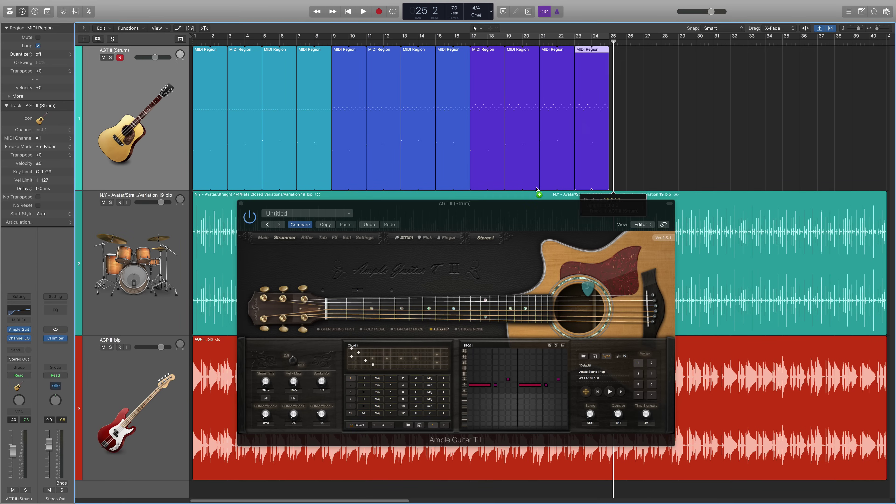
left_click(403, 406)
left_click_drag(584, 391, 687, 75)
left_click(403, 399)
left_click_drag(585, 391, 713, 80)
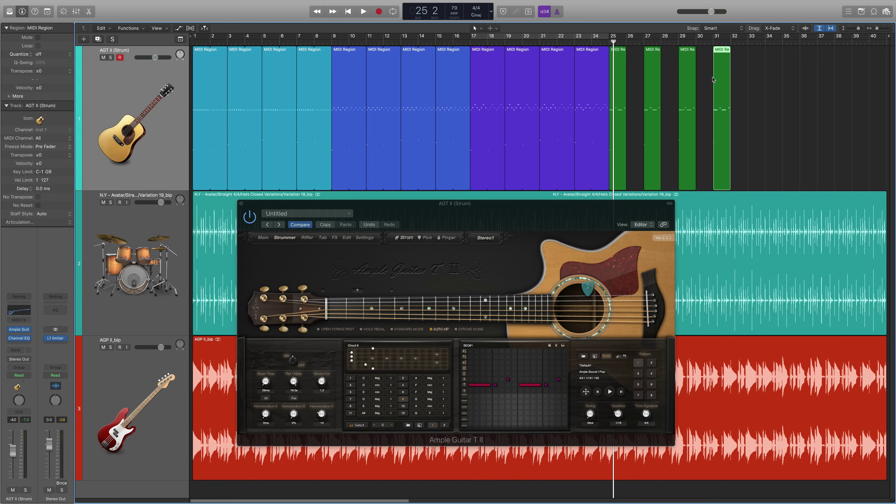
left_click_drag(627, 51, 748, 50)
left_click(622, 154)
Colour the four new regions from bar 25 to bar 31 purple
right_click(80, 183)
key("Escape")
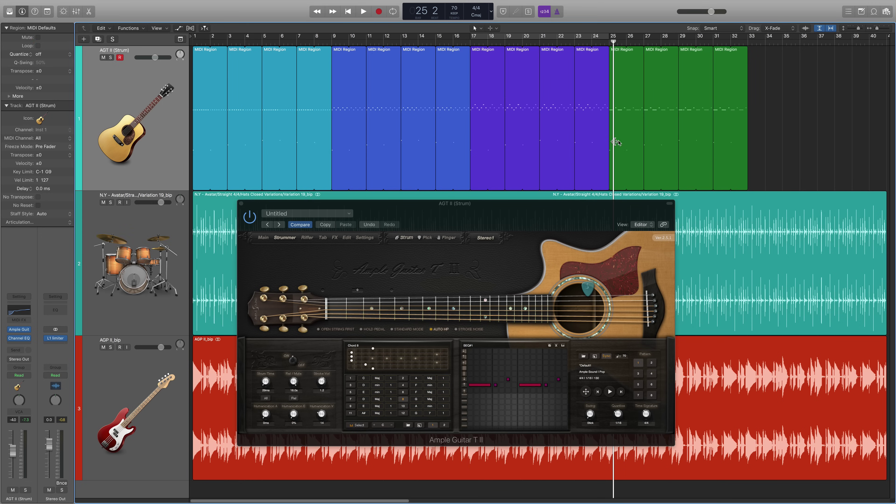
right_click(80, 183)
left_click(111, 294)
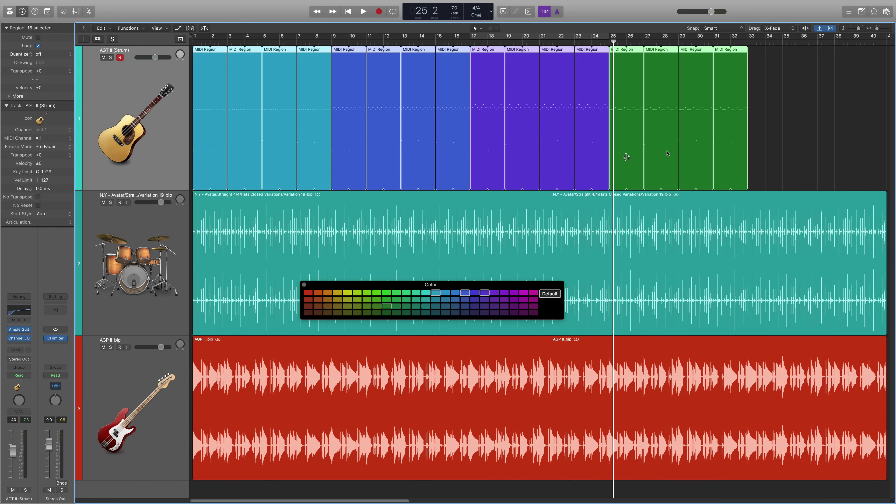
left_click(627, 155)
left_click(514, 292)
left_click(661, 155)
left_click(514, 293)
left_click(695, 154)
left_click(514, 292)
left_click(730, 154)
left_click(514, 292)
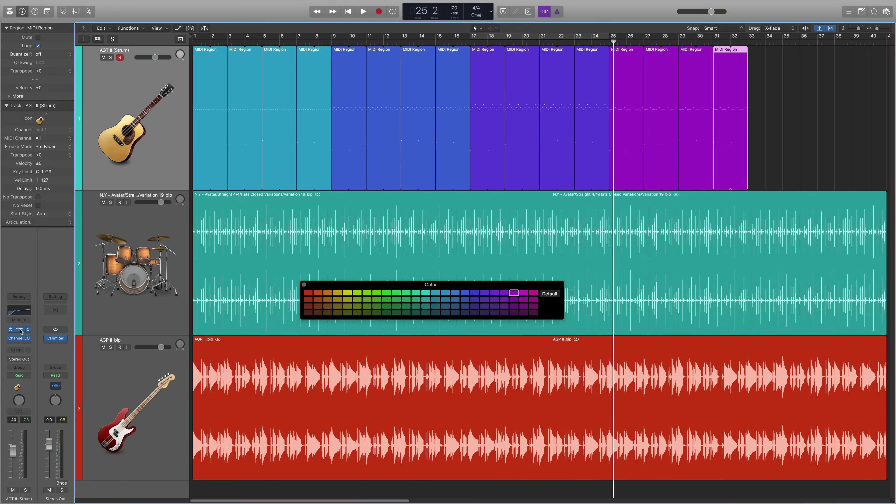
left_click(19, 330)
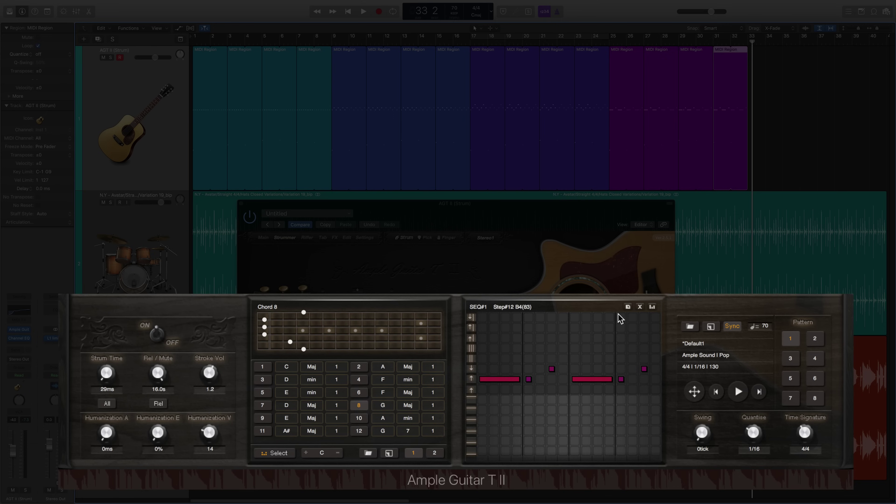
Clear SEQ#1, build short D4/E4 strums around one long strum from step 7, and audition it
left_click(640, 306)
left_click(483, 379)
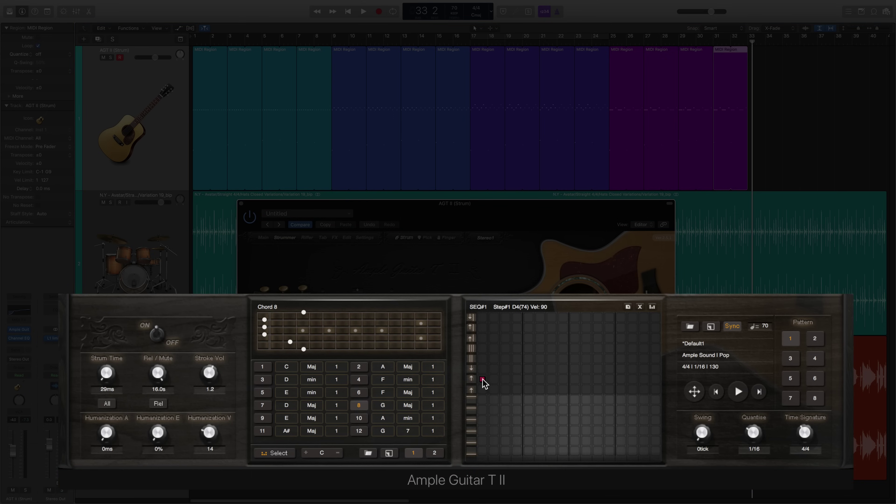
left_click(505, 368)
left_click(529, 379)
left_click_drag(556, 369, 588, 368)
left_click(597, 369)
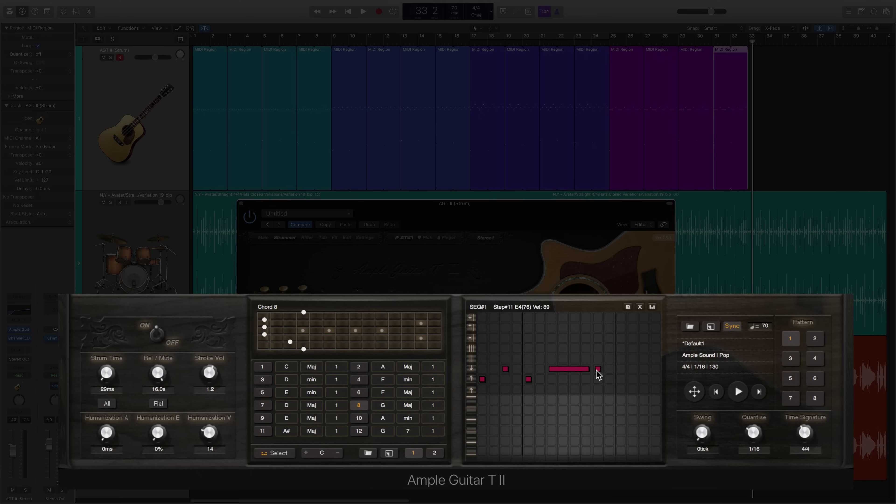
left_click(621, 379)
left_click(644, 369)
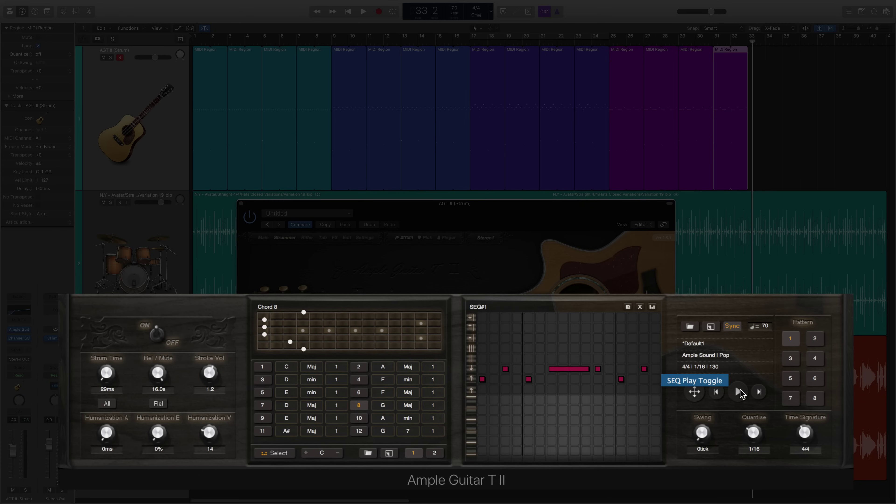
left_click(739, 390)
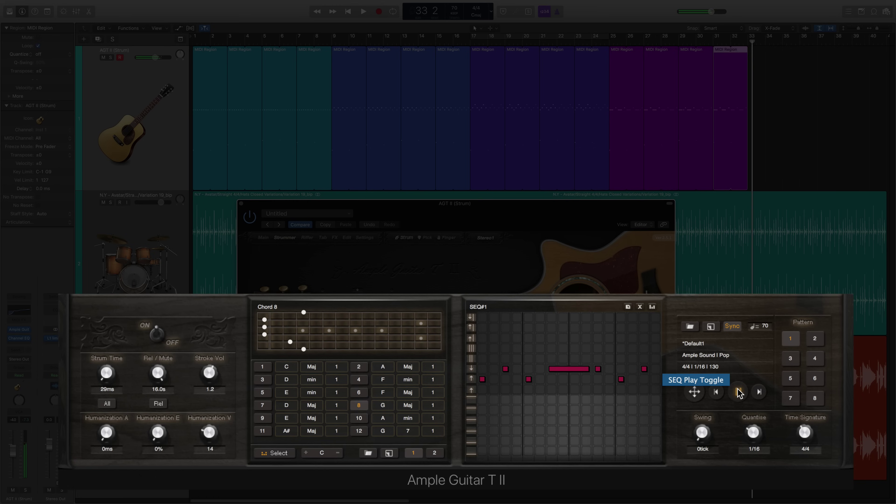
left_click(740, 393)
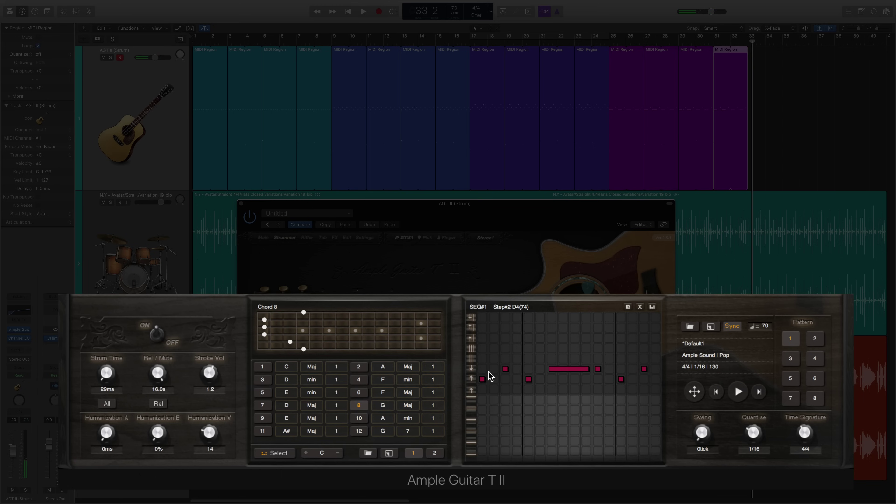
Add strum regions at bars 33, 35, 37 and a Chord 8 region at 39, looped to fill gaps
left_click(262, 366)
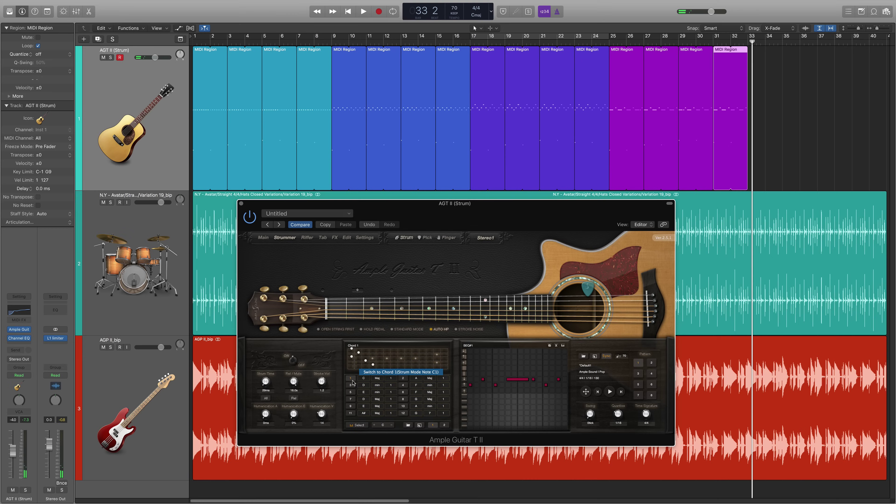
left_click(682, 178)
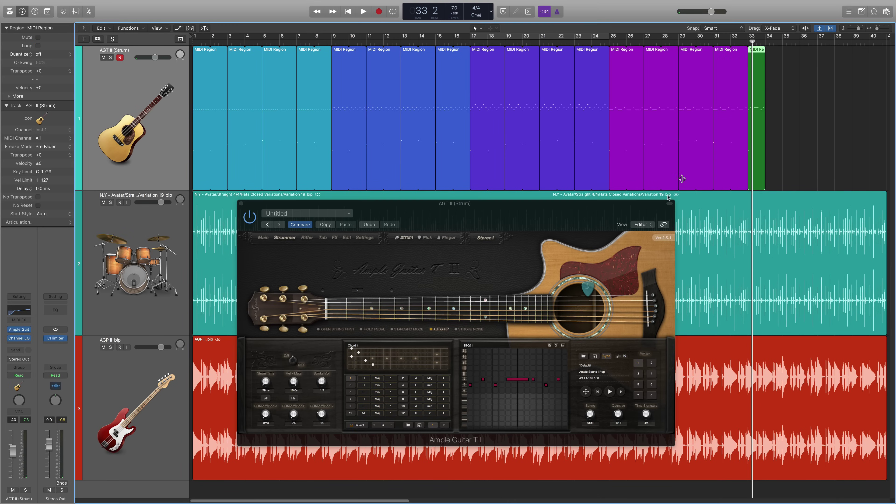
left_click_drag(586, 392, 789, 67)
left_click_drag(584, 392, 825, 68)
left_click(403, 399)
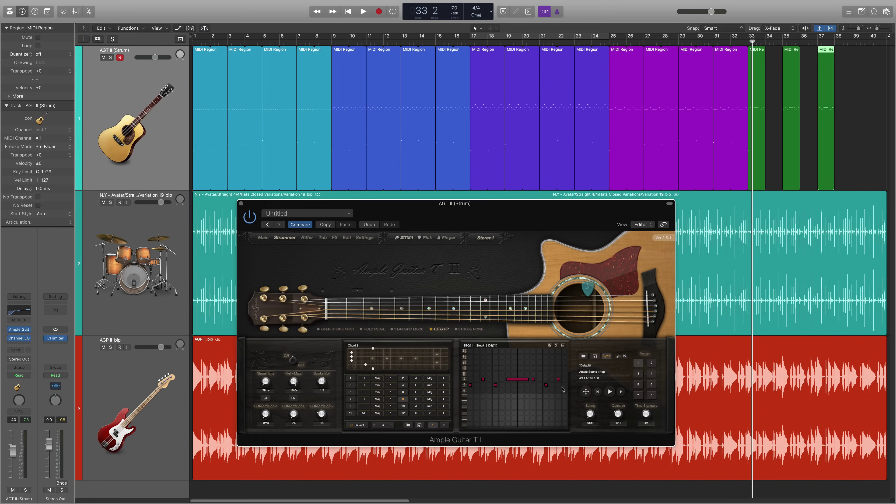
left_click_drag(585, 392, 859, 185)
left_click_drag(800, 51, 887, 50)
left_click(458, 239)
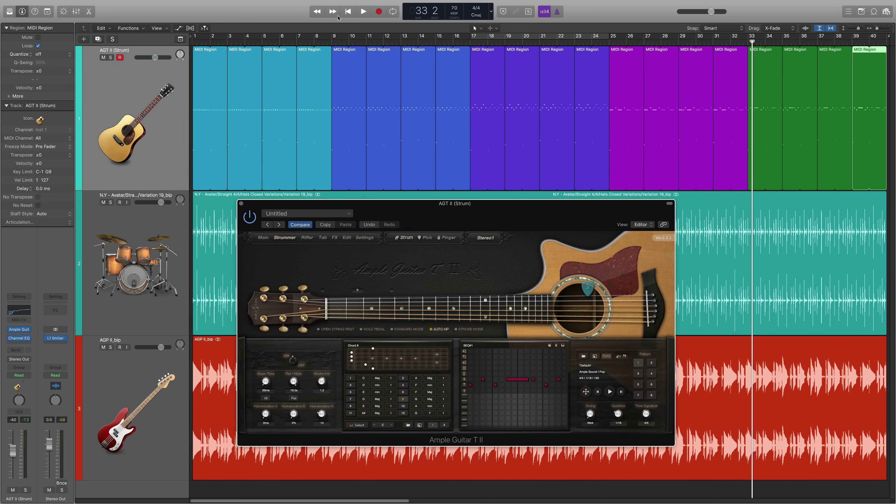
left_click(323, 12)
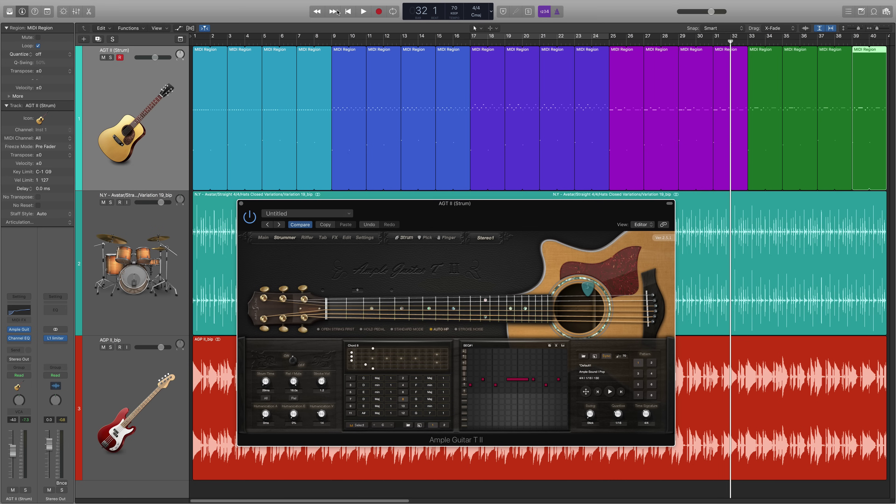
Play back from bar 32 through the green regions, stopping at bar 41
left_click(359, 13)
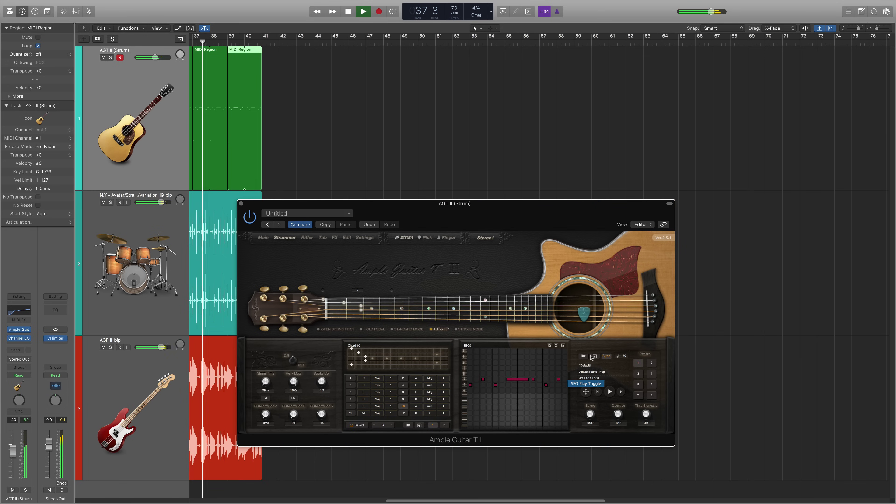
scroll(409, 87, "left", 5)
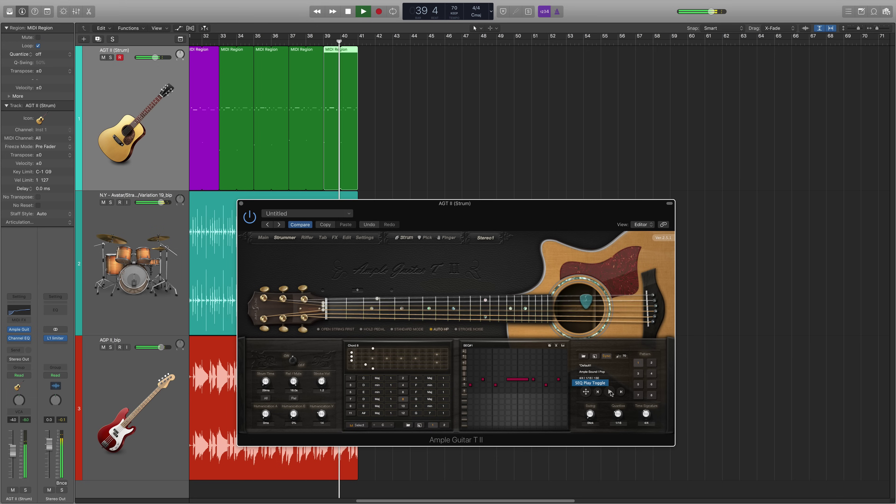
left_click(348, 12)
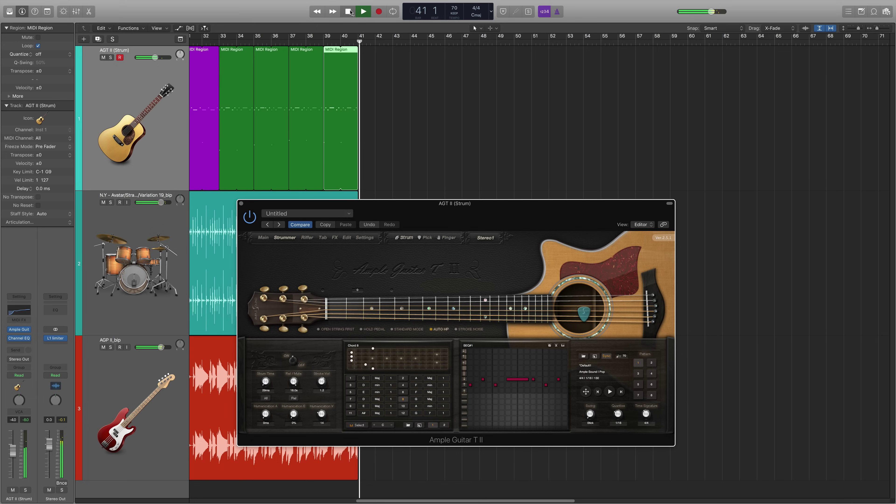
scroll(426, 128, "left", 5)
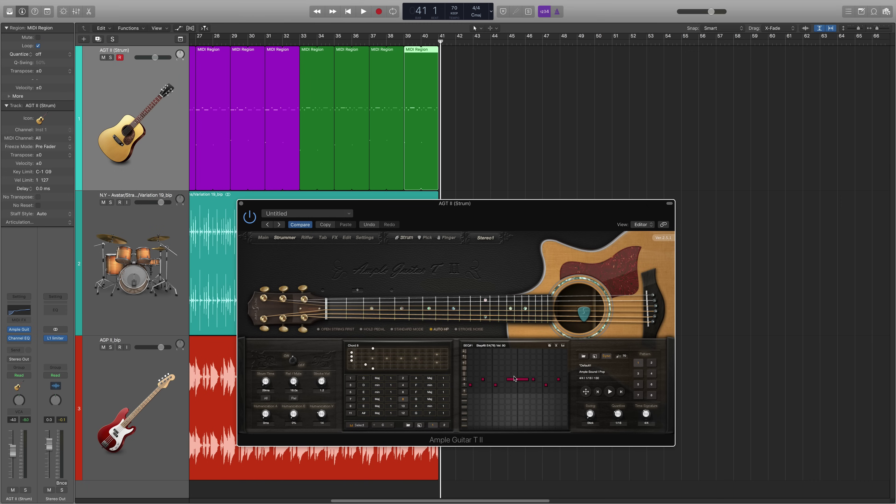
Listen back to the green section around bars 34–37
left_click(451, 155)
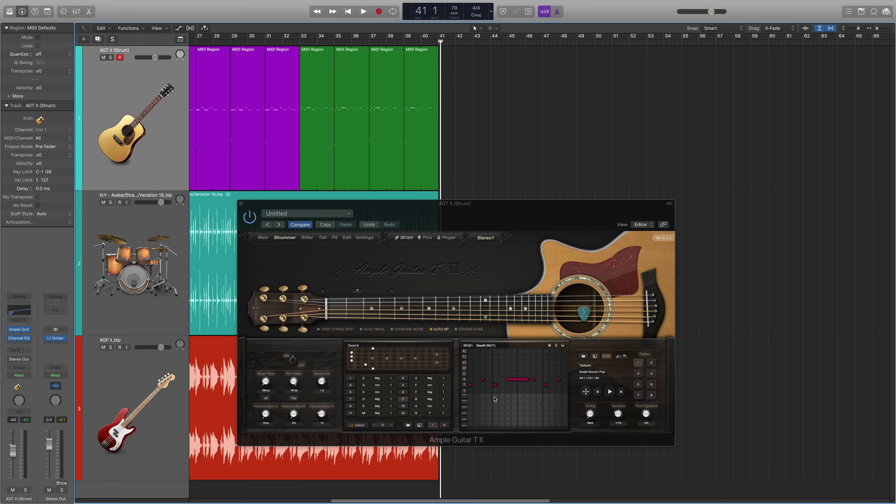
scroll(490, 123, "left", 5)
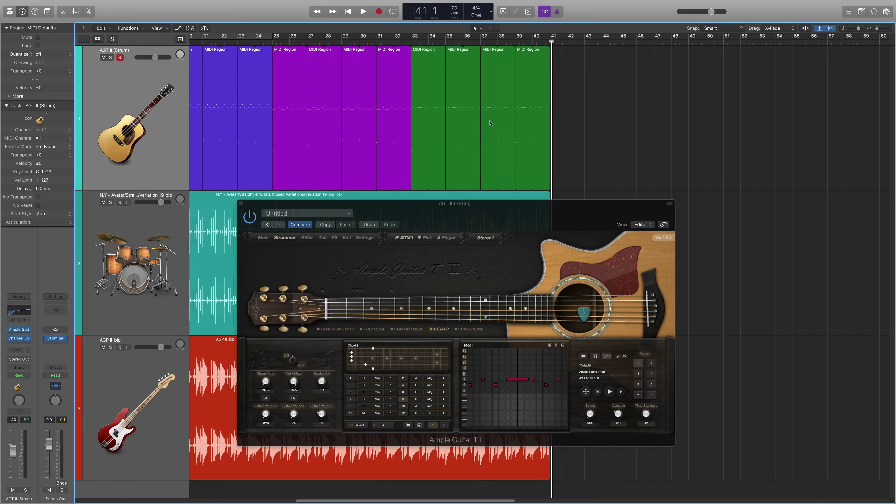
left_click(497, 82)
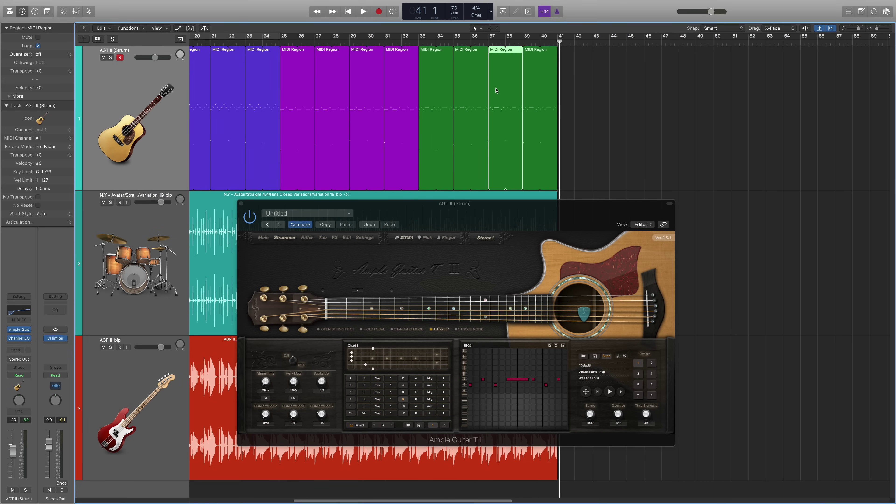
left_click(475, 43)
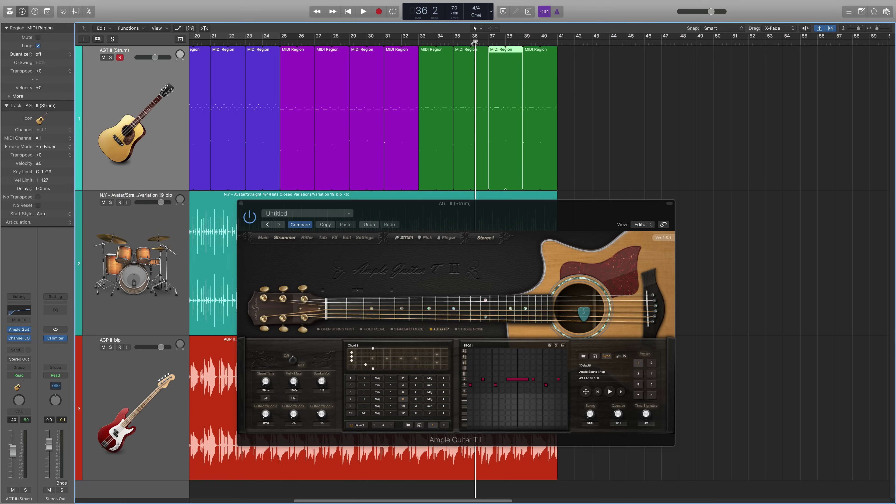
left_click(572, 76)
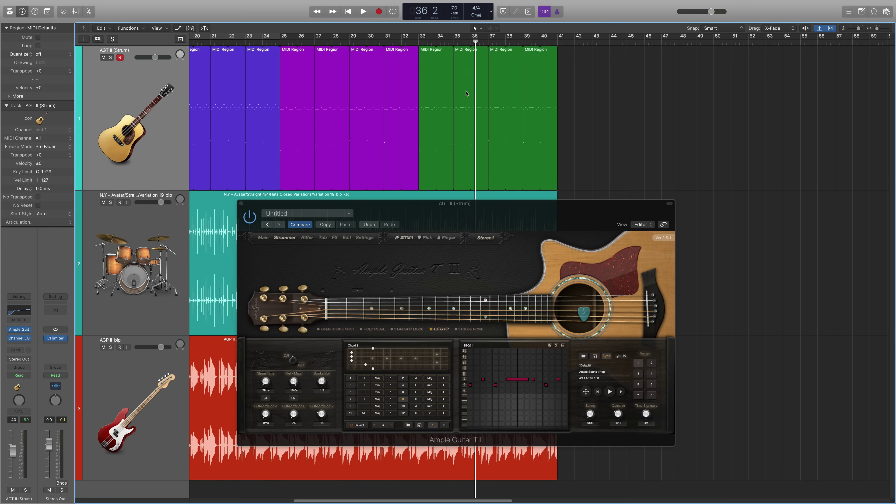
key("space")
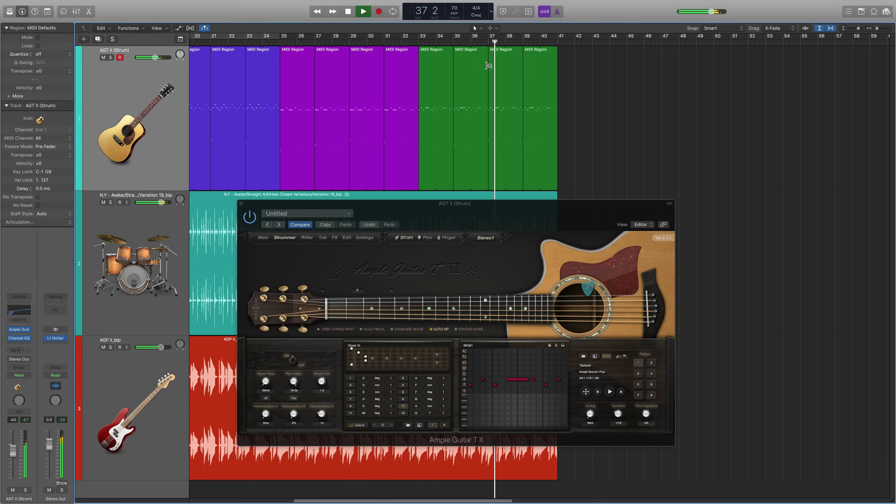
left_click(447, 42)
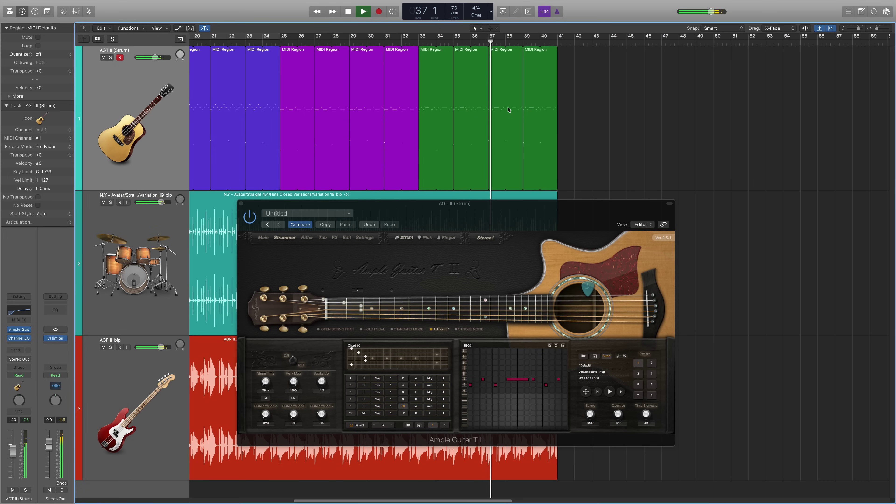
key("space")
Delete the green region at bar 35
left_click(470, 100)
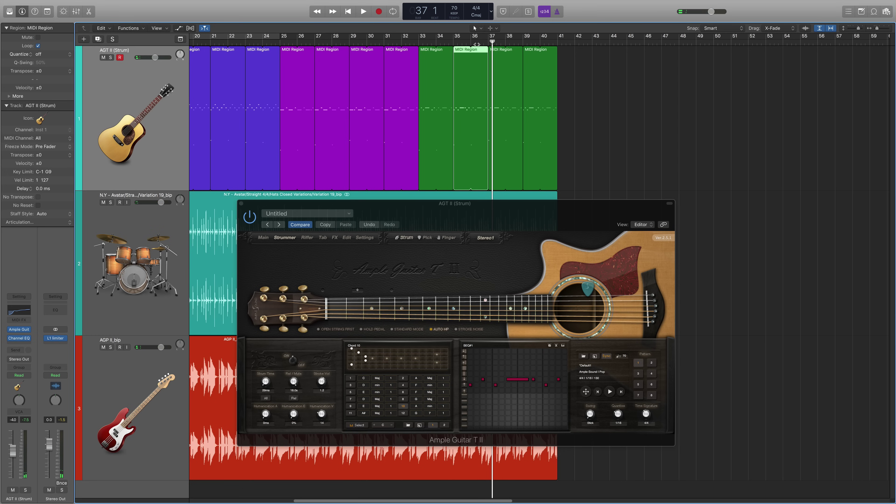
key("Delete")
scroll(475, 45, "left", 10)
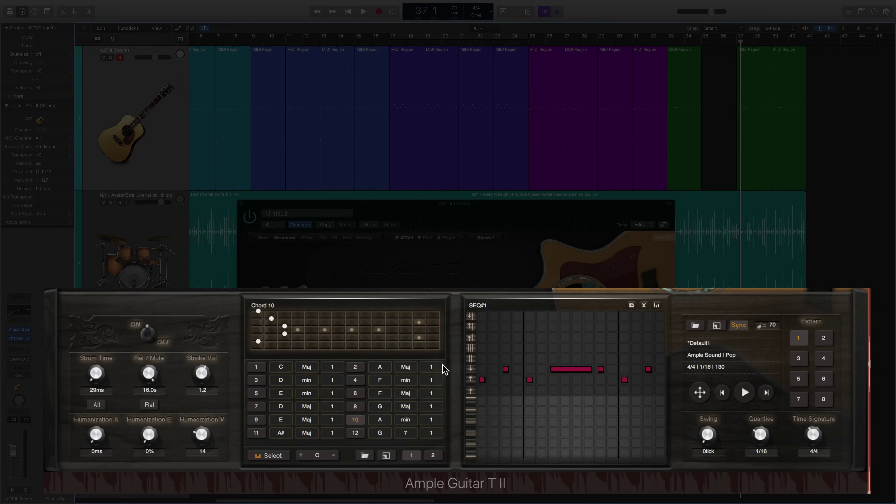
Select Chord 6, move the step-15 note down to D4, and preview the pattern
left_click(417, 392)
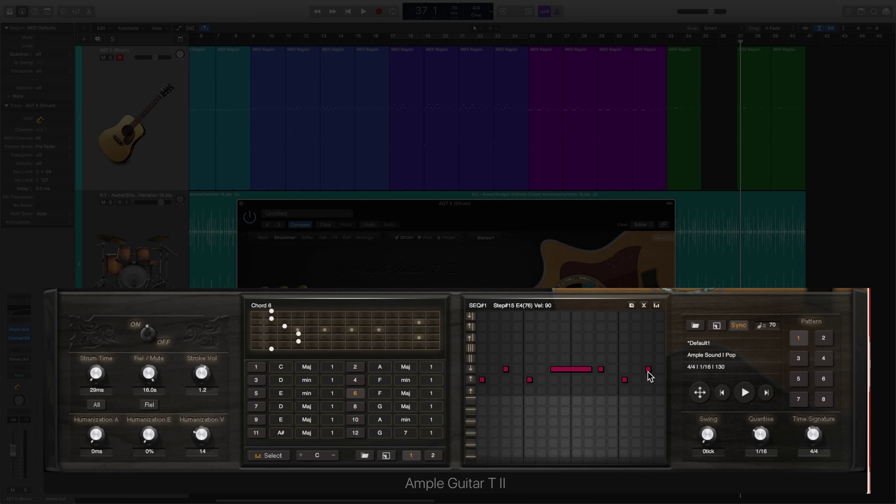
left_click(648, 380)
left_click(747, 393)
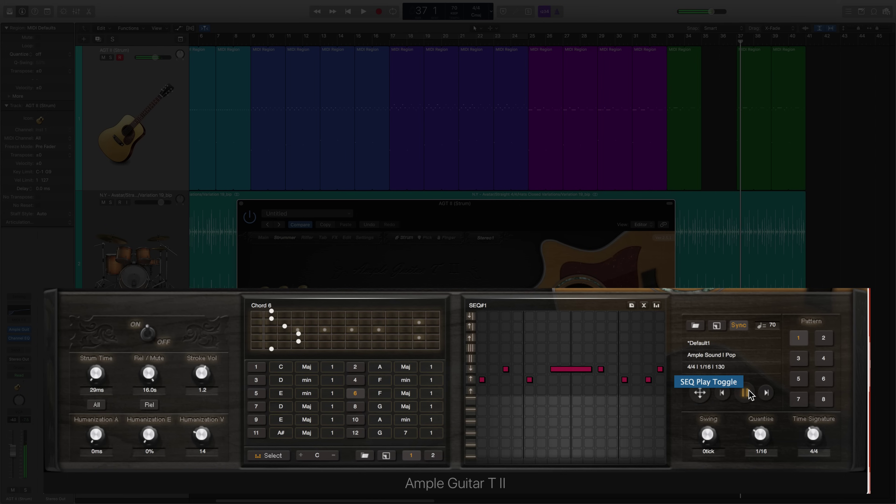
left_click(748, 392)
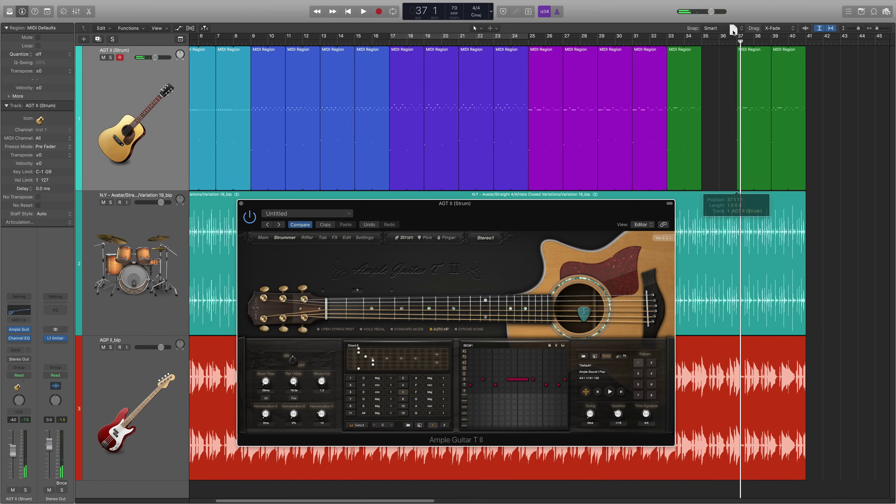
Move the short green region into the bar-35 gap, then play back from bar 32
scroll(717, 63, "left", 5)
left_click(711, 64)
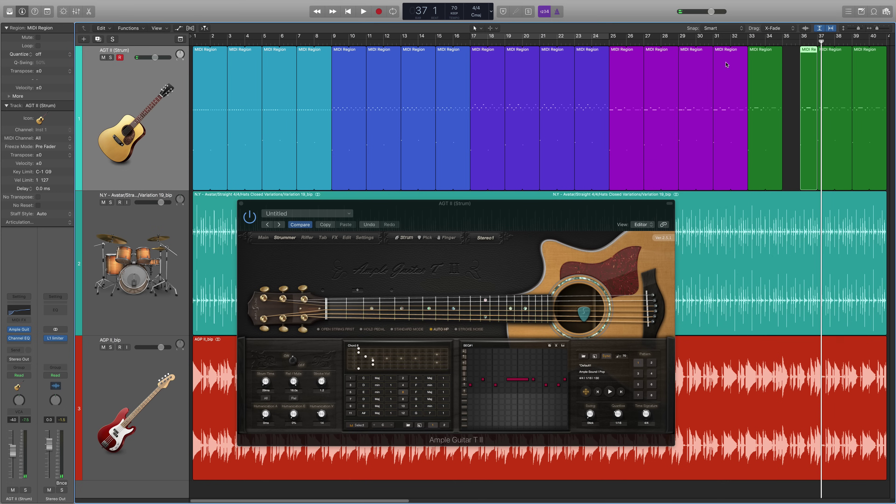
mouse_move(808, 52)
left_mouse_down()
mouse_move(791, 52)
mouse_move(817, 50)
left_mouse_up()
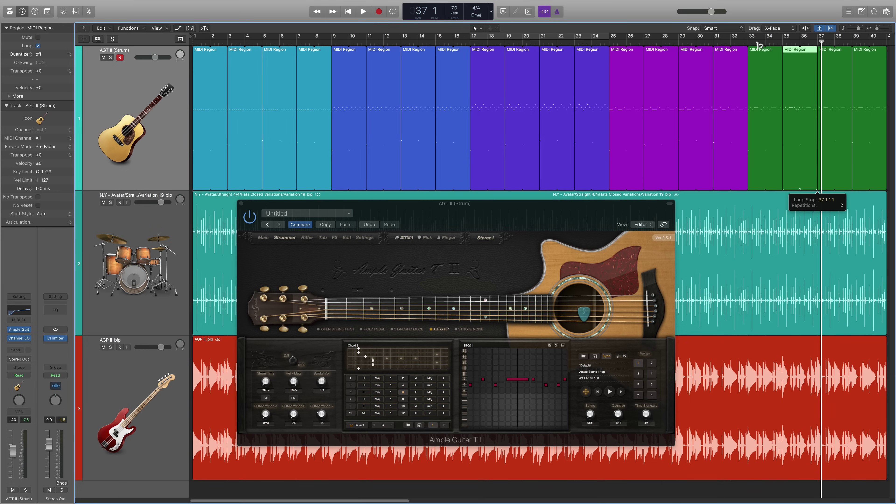
left_click(743, 42)
key("space")
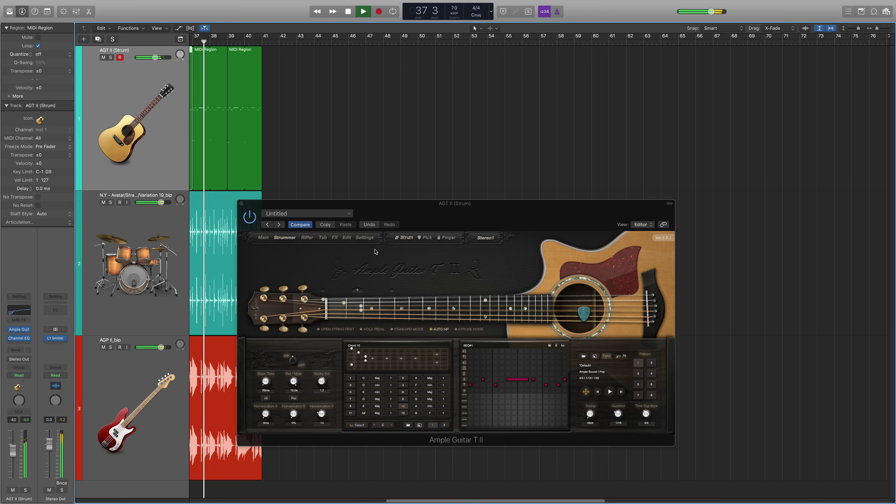
Stop playback near bar 37
key("space")
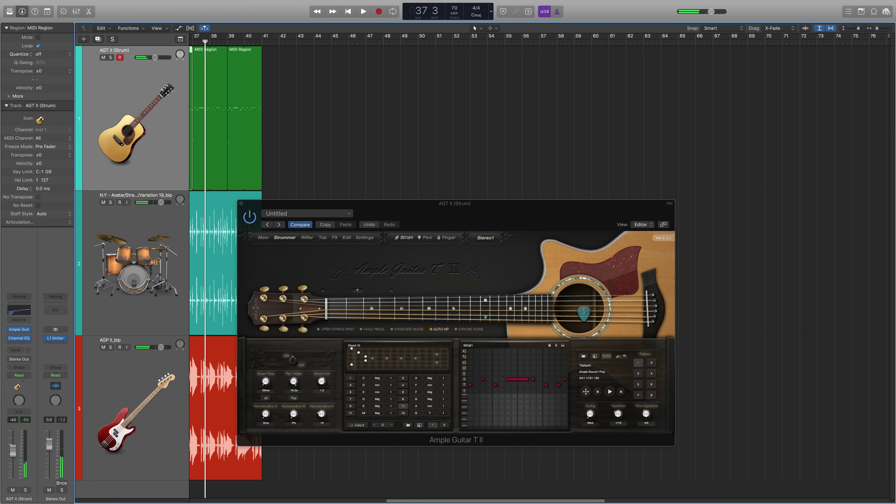